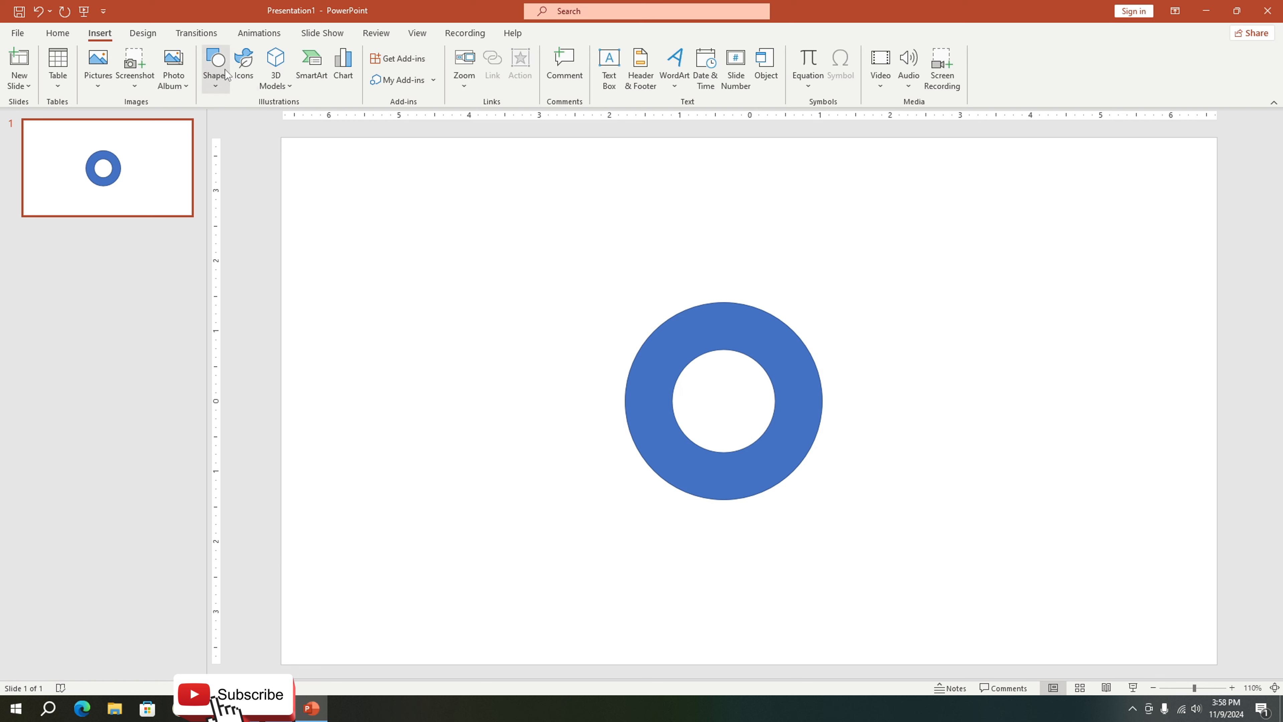
Step: Draw a triangle about 0.87" wide and rotate it to point left across the ring's upper band
click(224, 72)
click(305, 123)
drag(722, 199, 783, 218)
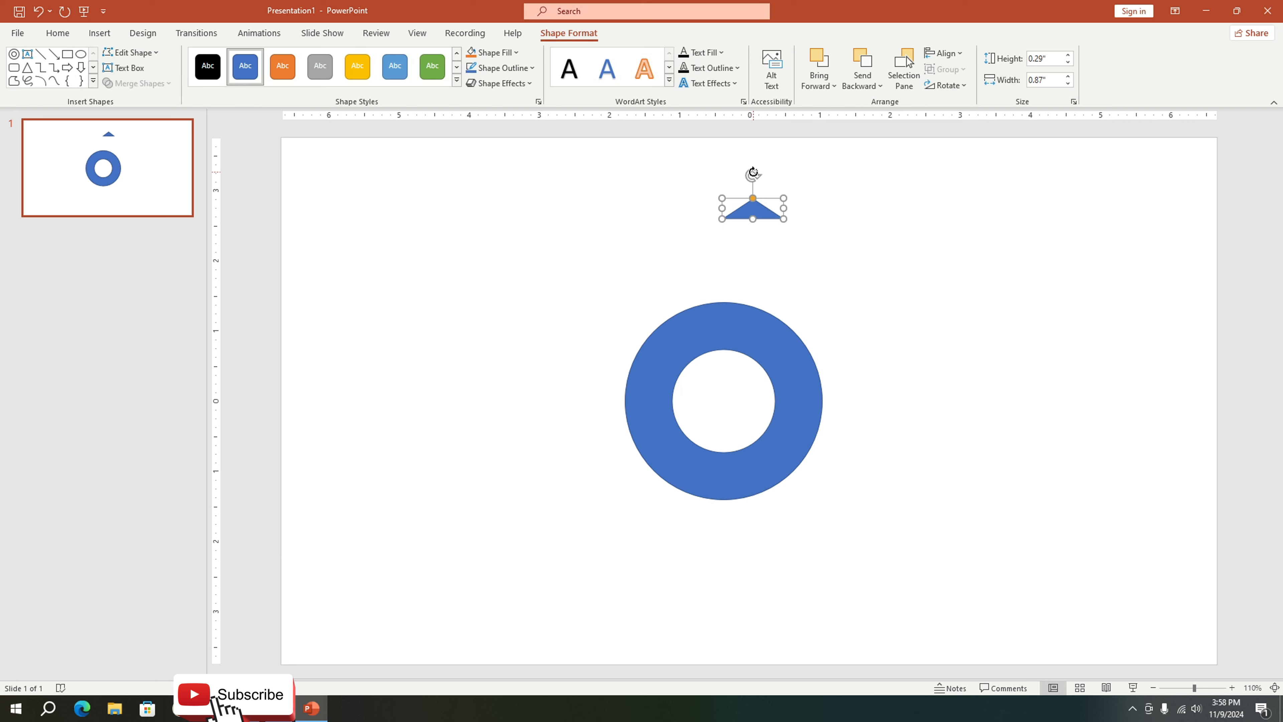
drag(753, 172, 712, 325)
Step: Copy the triangle onto the ring's bottom, right and left bands, each rotated to point counterclockwise around the ring
drag(750, 401, 755, 601)
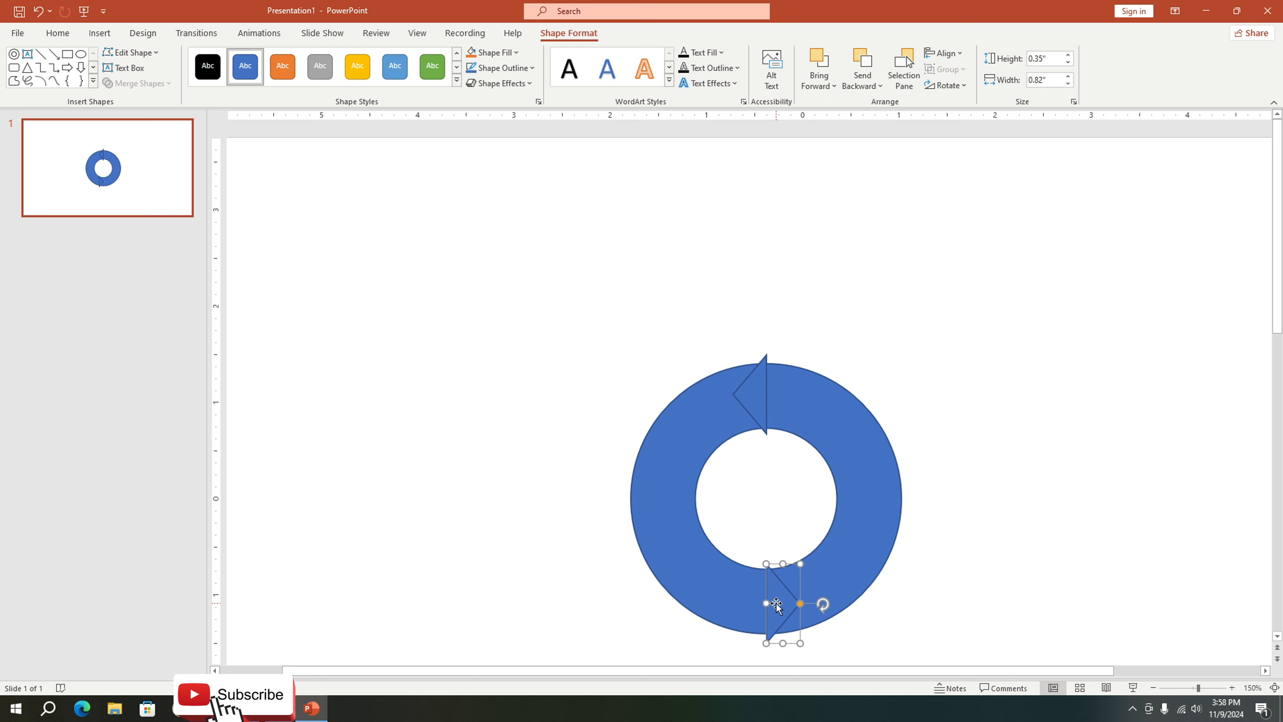
drag(775, 603, 866, 488)
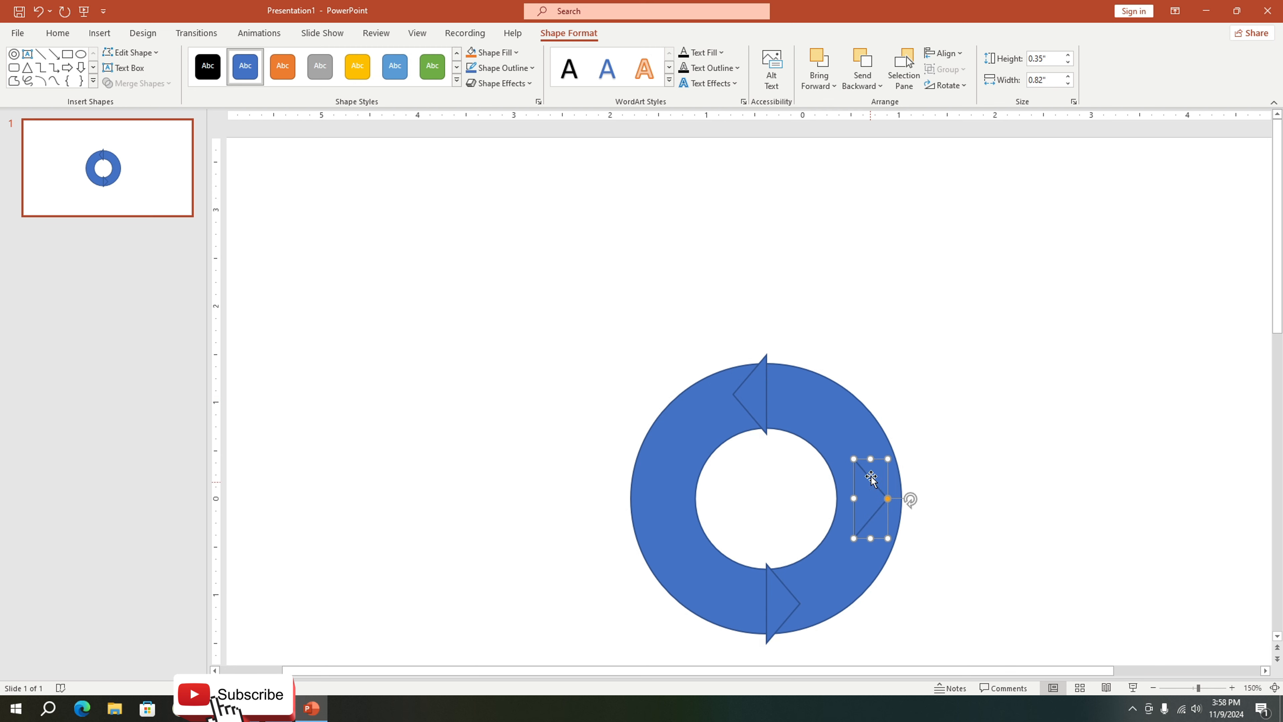
drag(871, 486, 666, 498)
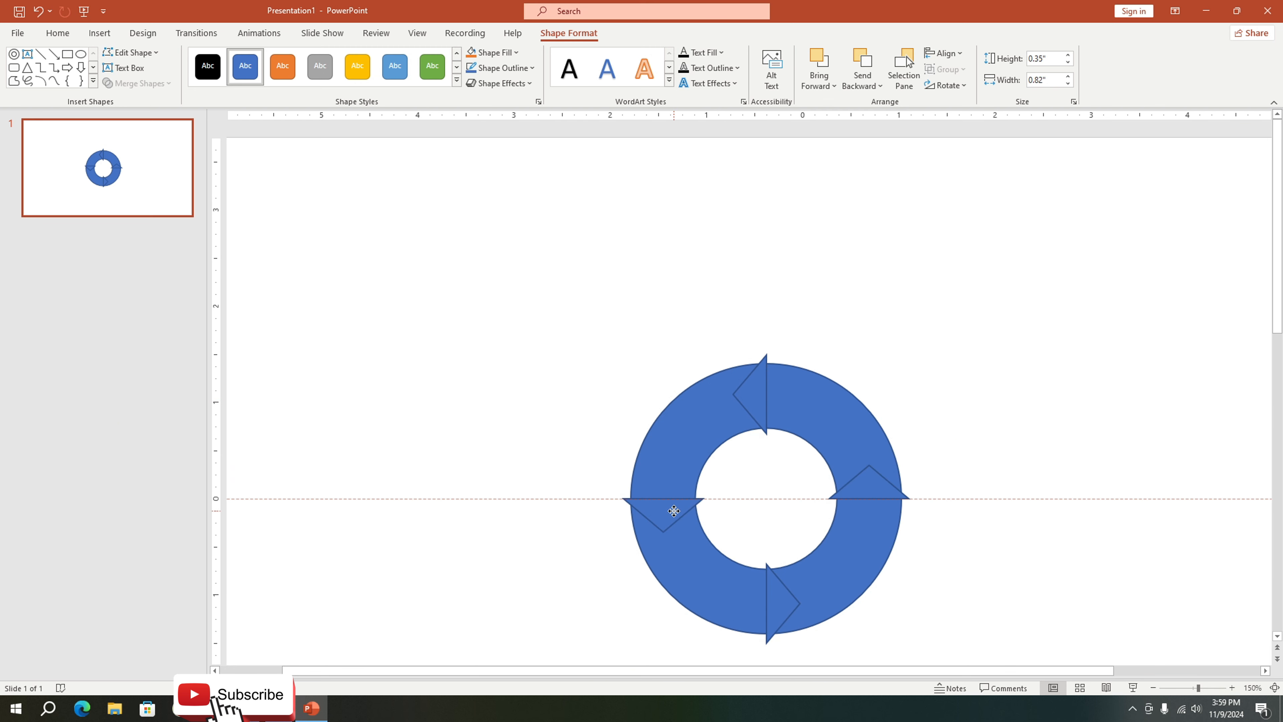
drag(663, 452, 664, 553)
click(924, 435)
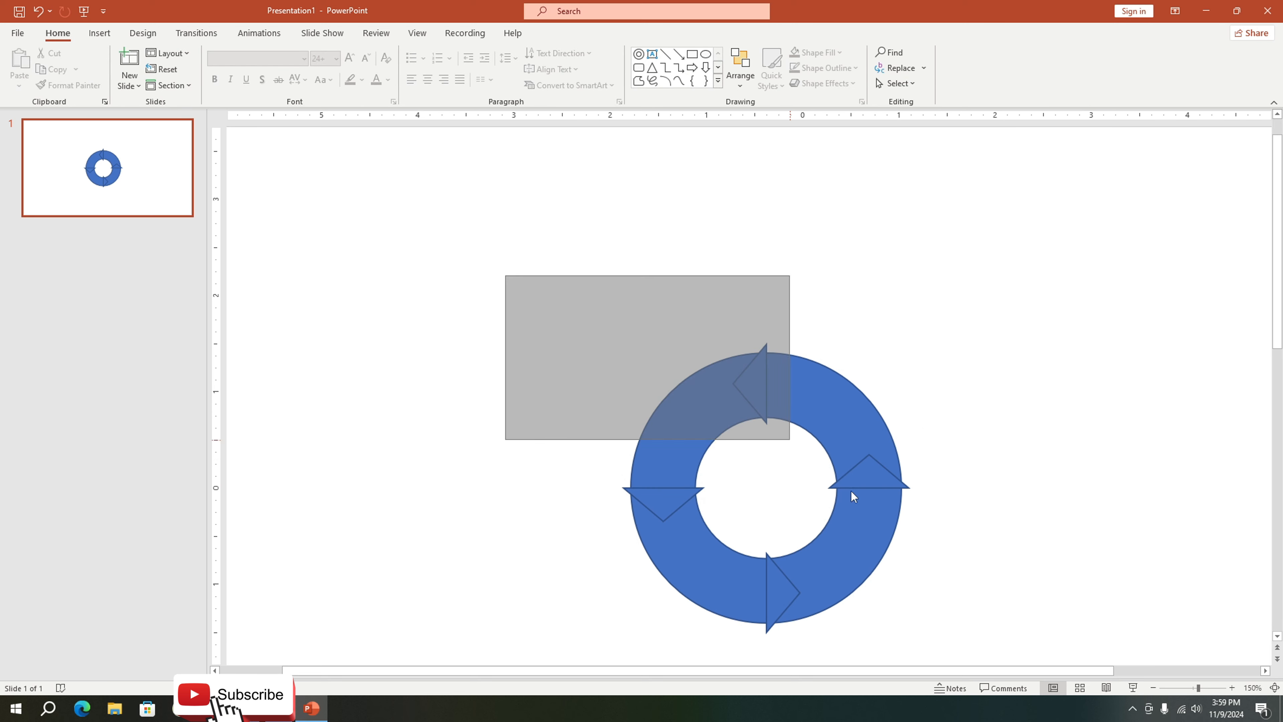
Step: Split the ring and the four triangles into separate pieces with Fragment, and delete the central disc
drag(851, 492, 960, 644)
click(136, 83)
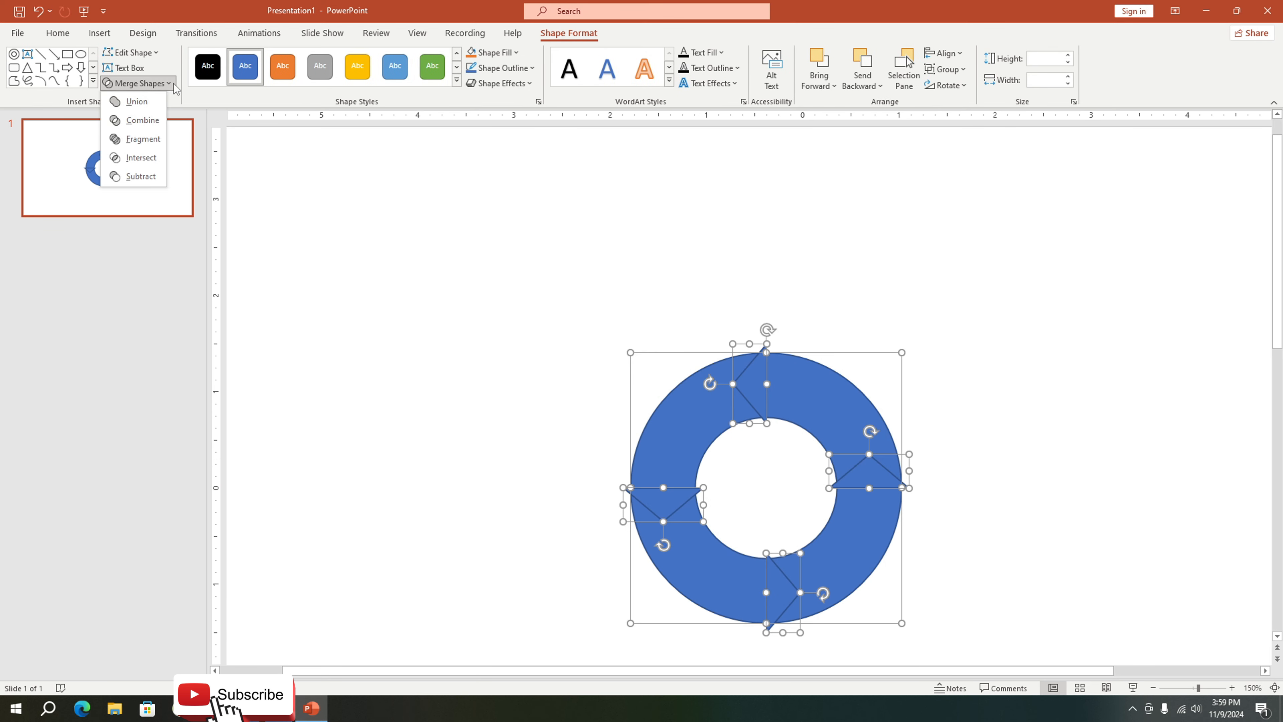
click(143, 138)
click(906, 379)
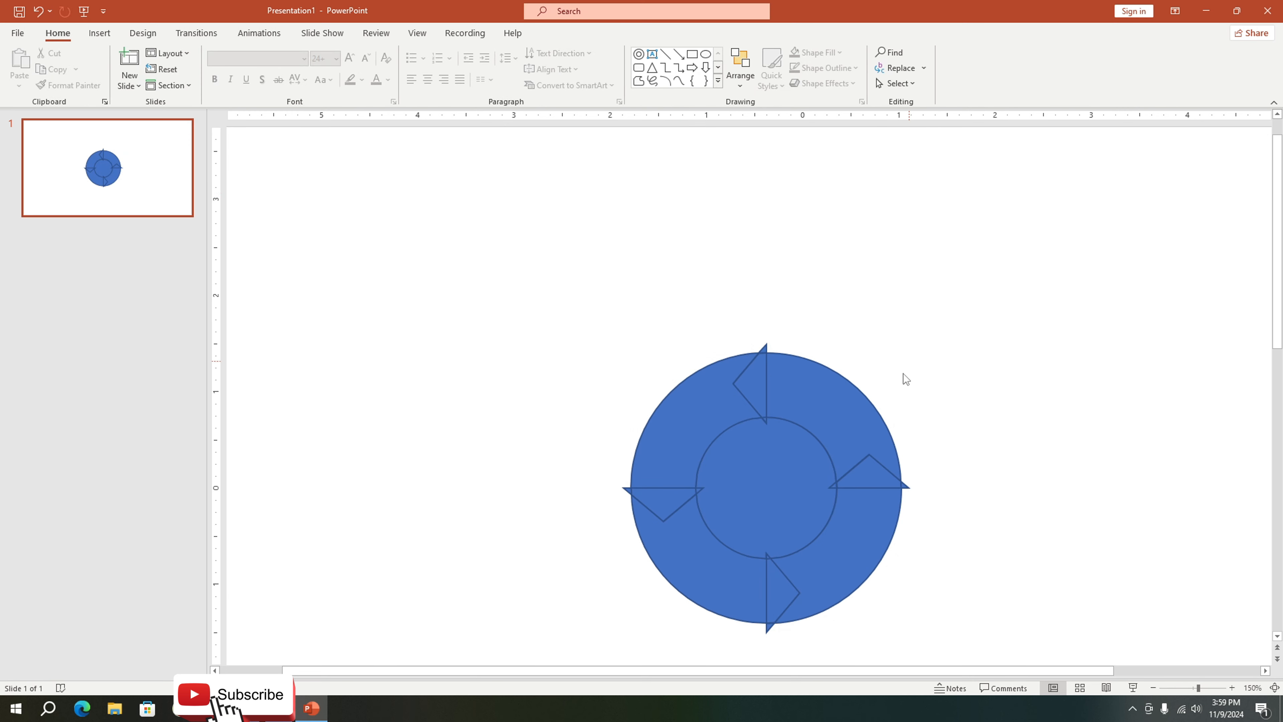
click(783, 489)
key(Delete)
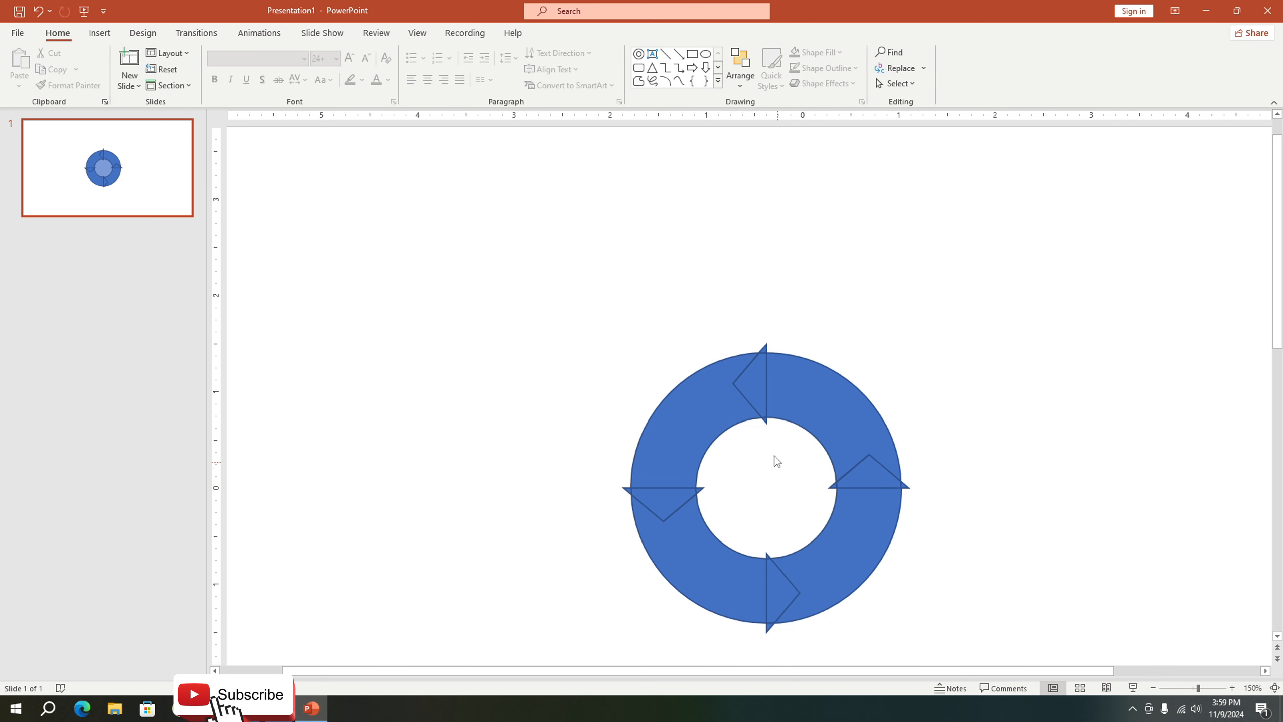
Step: Try to merge the ring's upper-right piece with the top triangle pieces using Union
drag(723, 311, 914, 444)
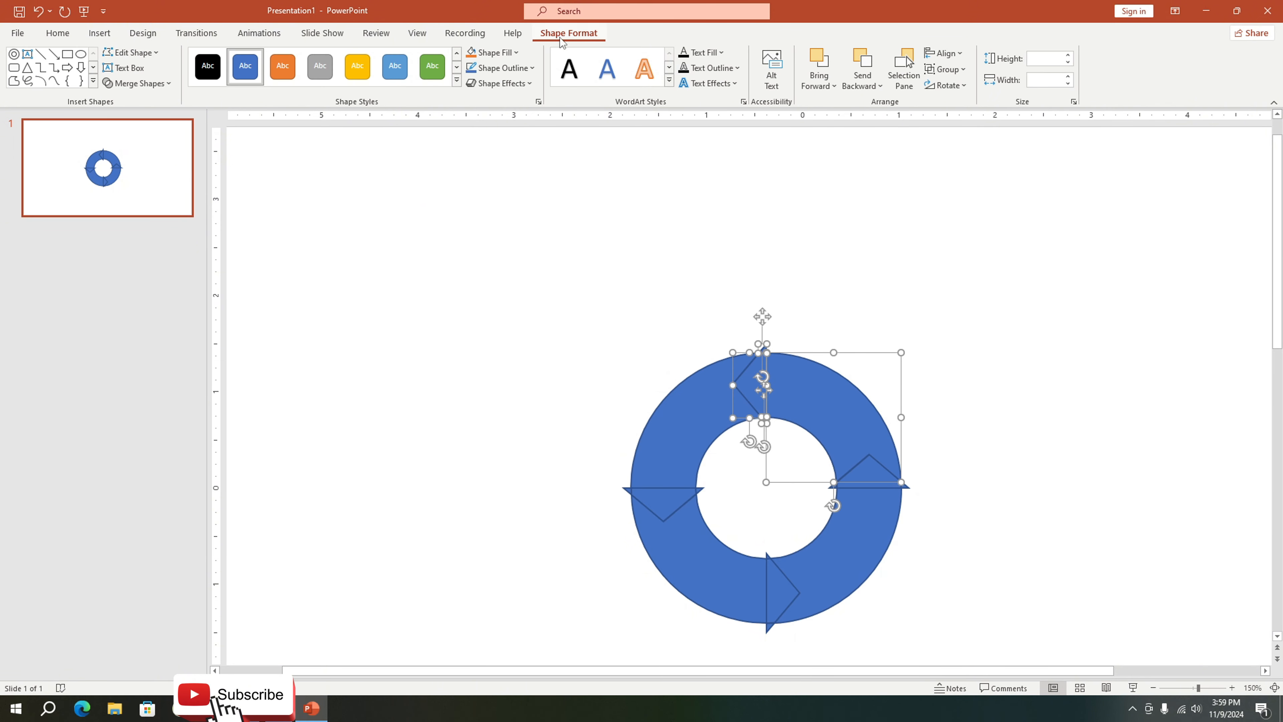
click(136, 83)
click(156, 108)
click(903, 342)
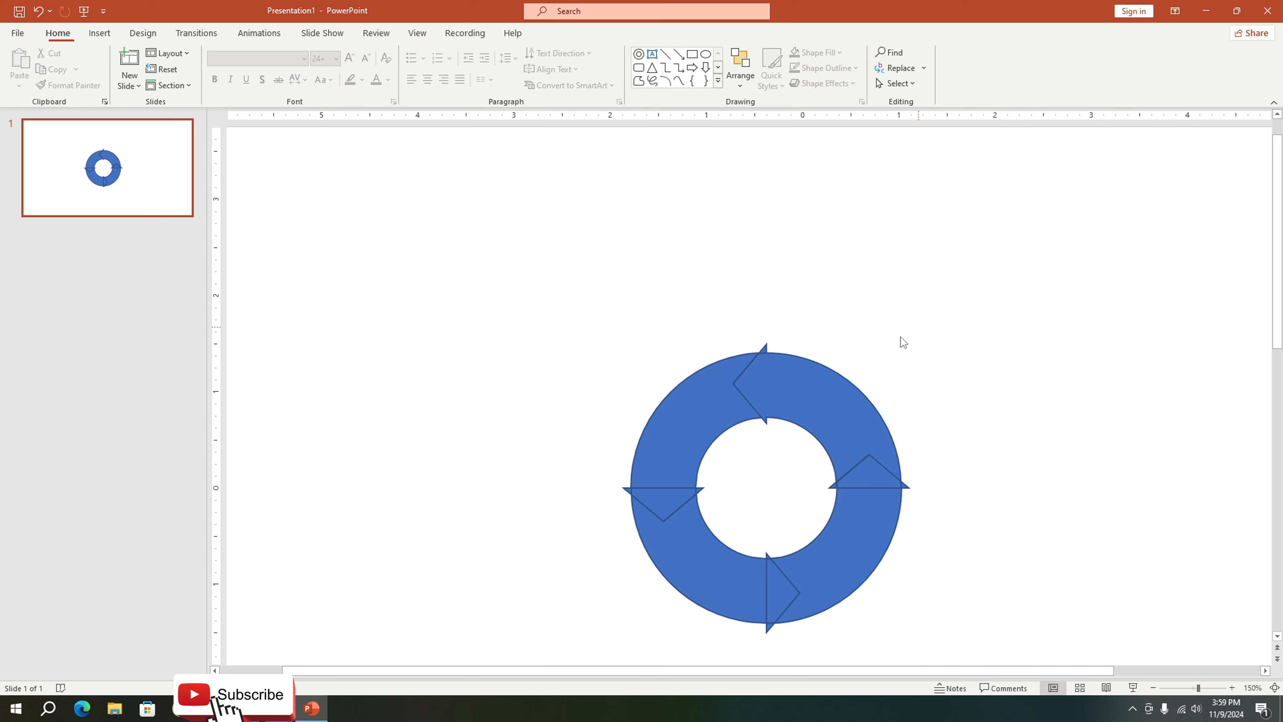
key(ctrl+z)
Step: Merge the ring's upper-right segment with the three top triangle fragments into one arrow using Union
scroll(859, 329, up, 5)
click(869, 256)
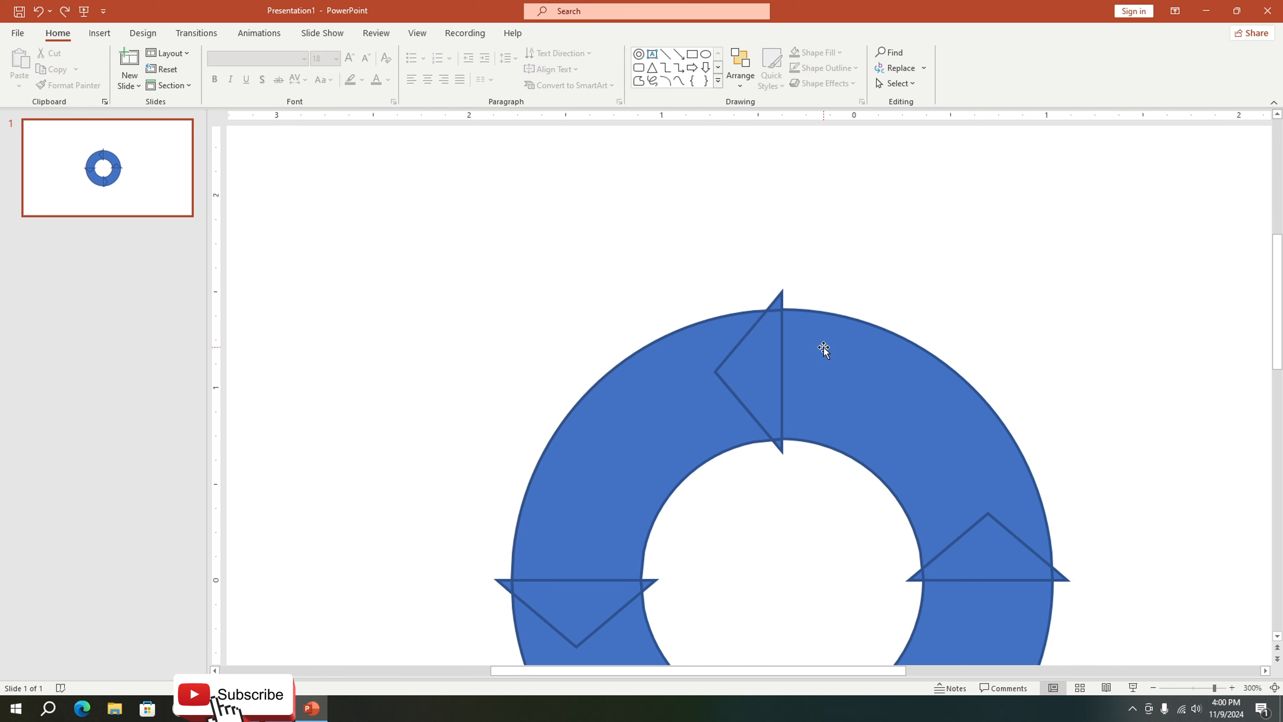
click(780, 302)
shift+click(759, 364)
shift+click(828, 407)
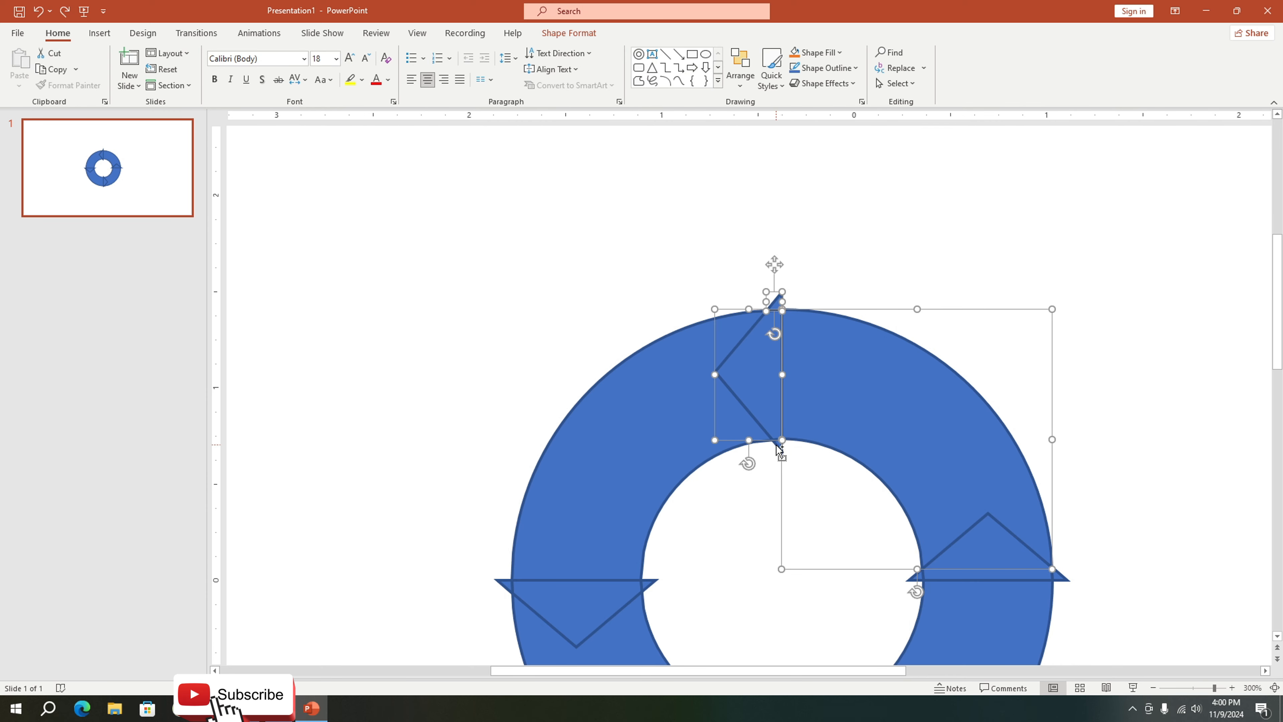
shift+click(780, 447)
click(568, 33)
click(136, 83)
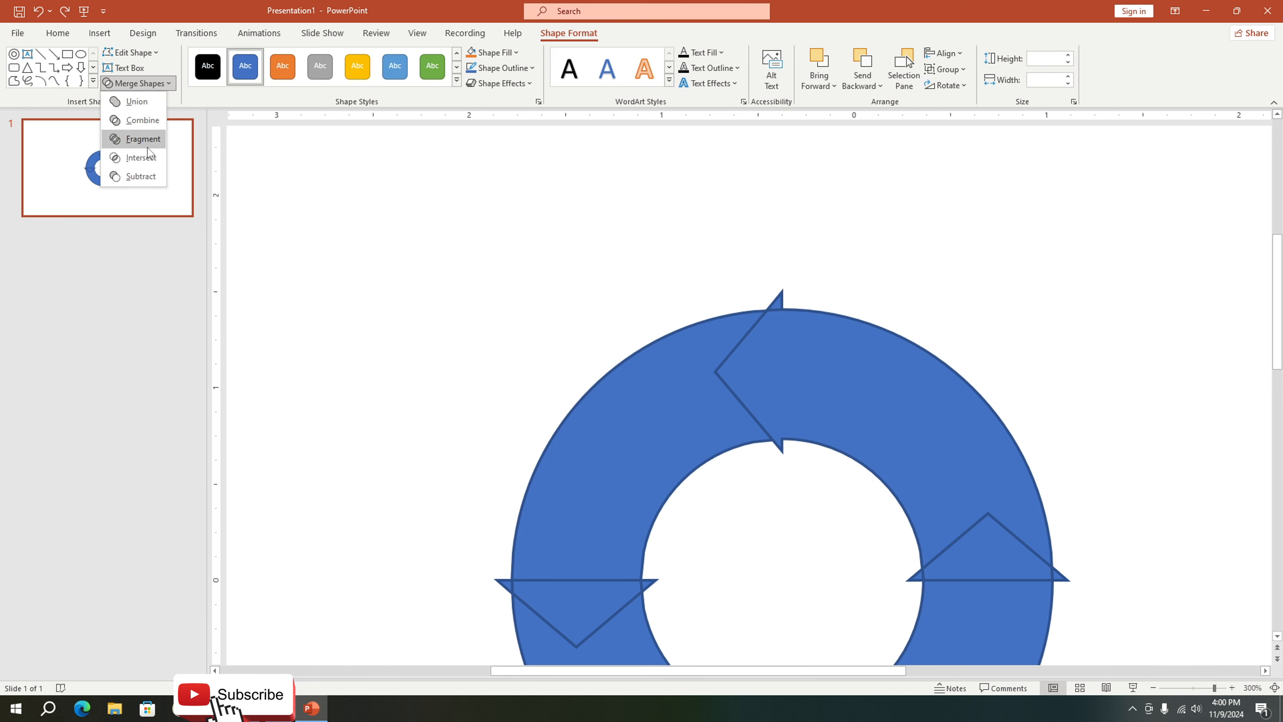
click(132, 103)
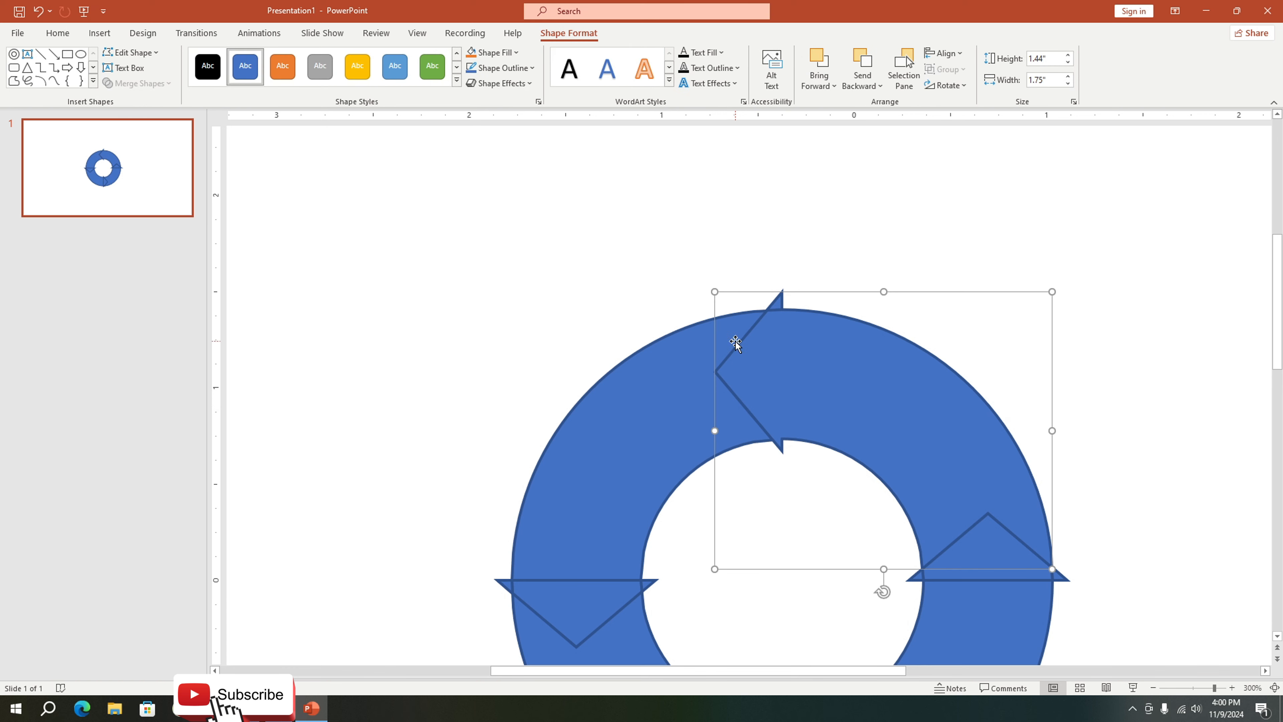
Step: Merge the ring's upper-left segment with the left triangle fragments into one arrow using Union
click(564, 538)
drag(397, 477, 729, 669)
click(137, 83)
click(132, 104)
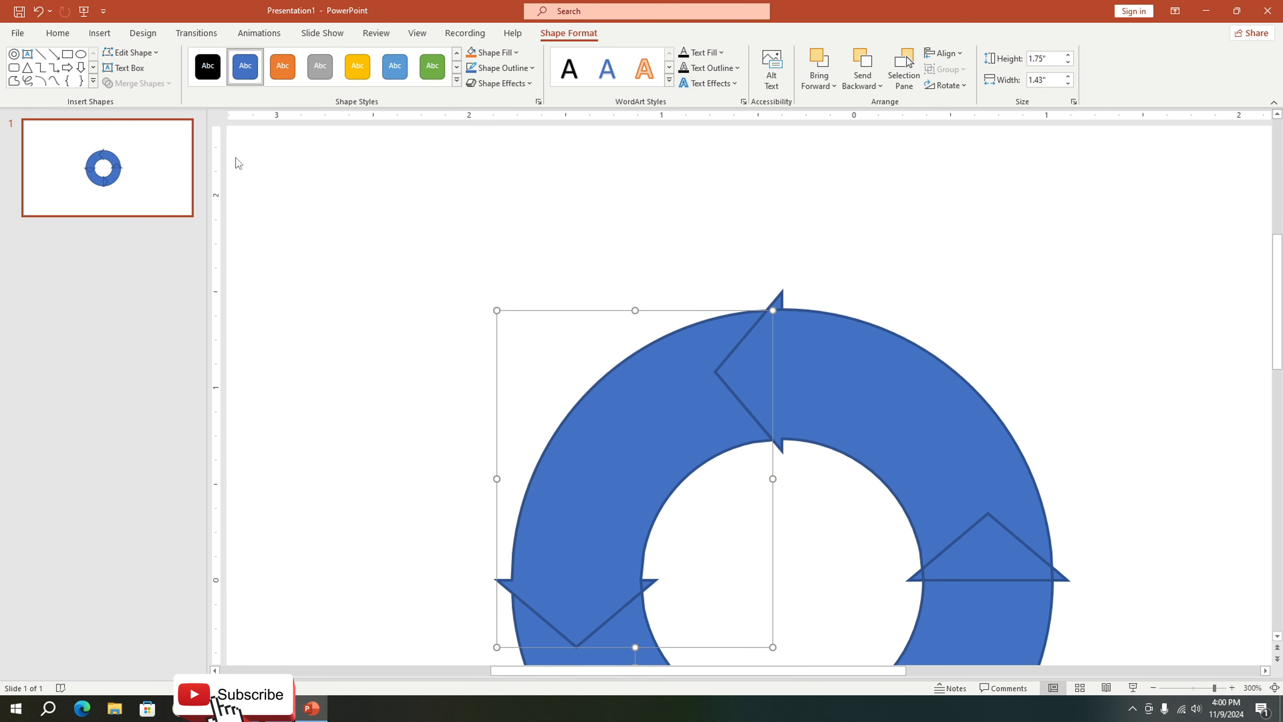
Step: Merge the ring's lower-left segment with the bottom triangle fragments into one arrow using Union
scroll(630, 367, down, 5)
scroll(677, 385, down, 1)
click(821, 553)
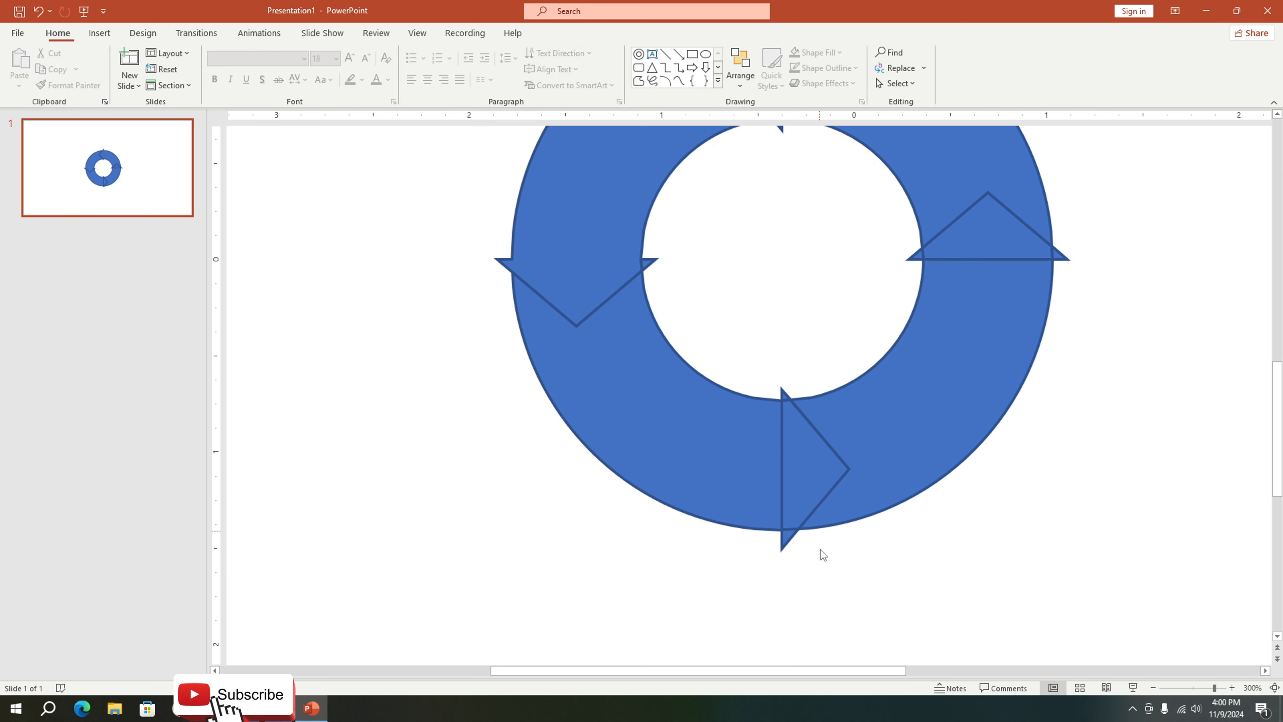
drag(824, 625, 433, 193)
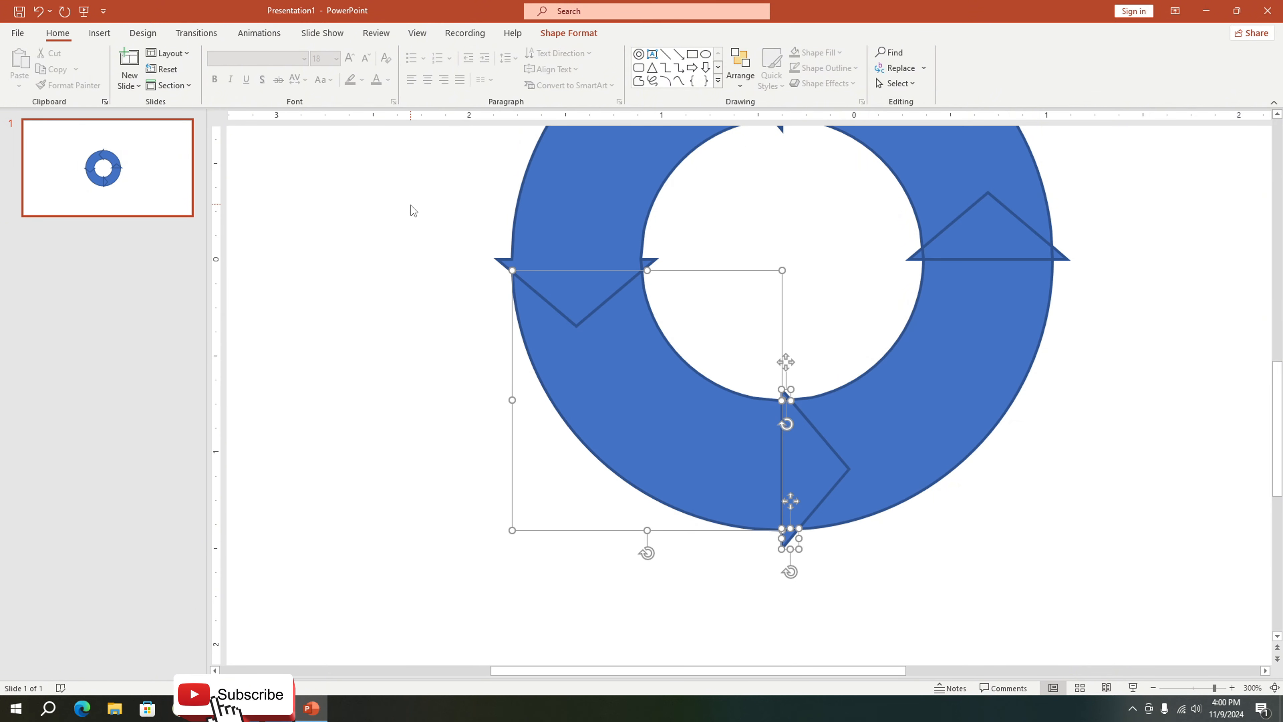
click(136, 83)
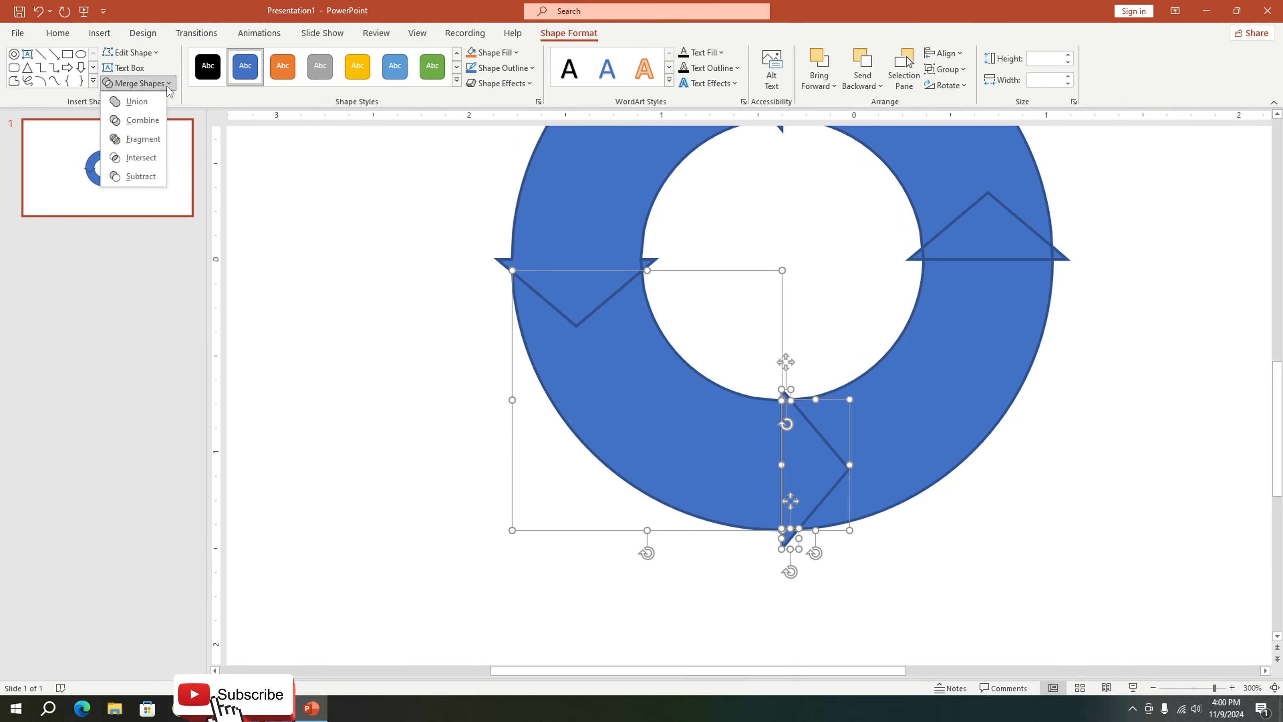
click(126, 174)
click(1022, 510)
Step: Merge the ring's lower-right segment with the right triangle fragments into one arrow using Union
scroll(962, 509, up, 2)
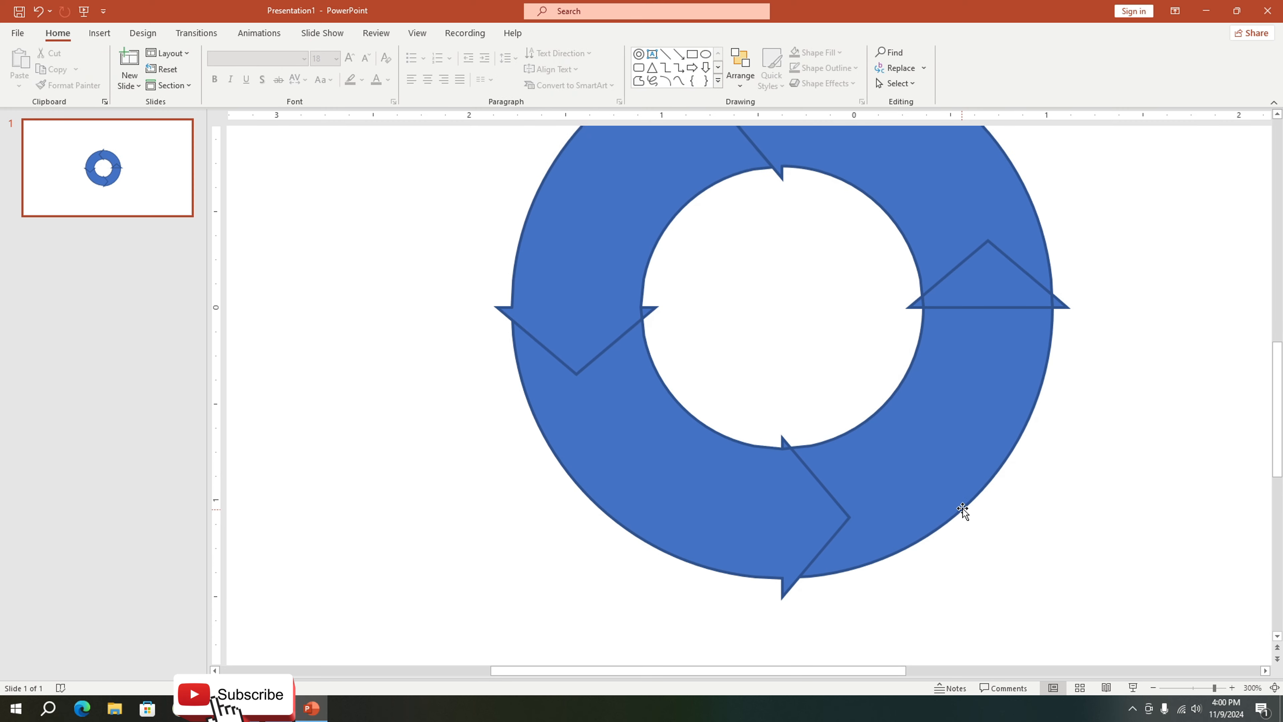
drag(841, 252, 1203, 413)
shift+click(995, 458)
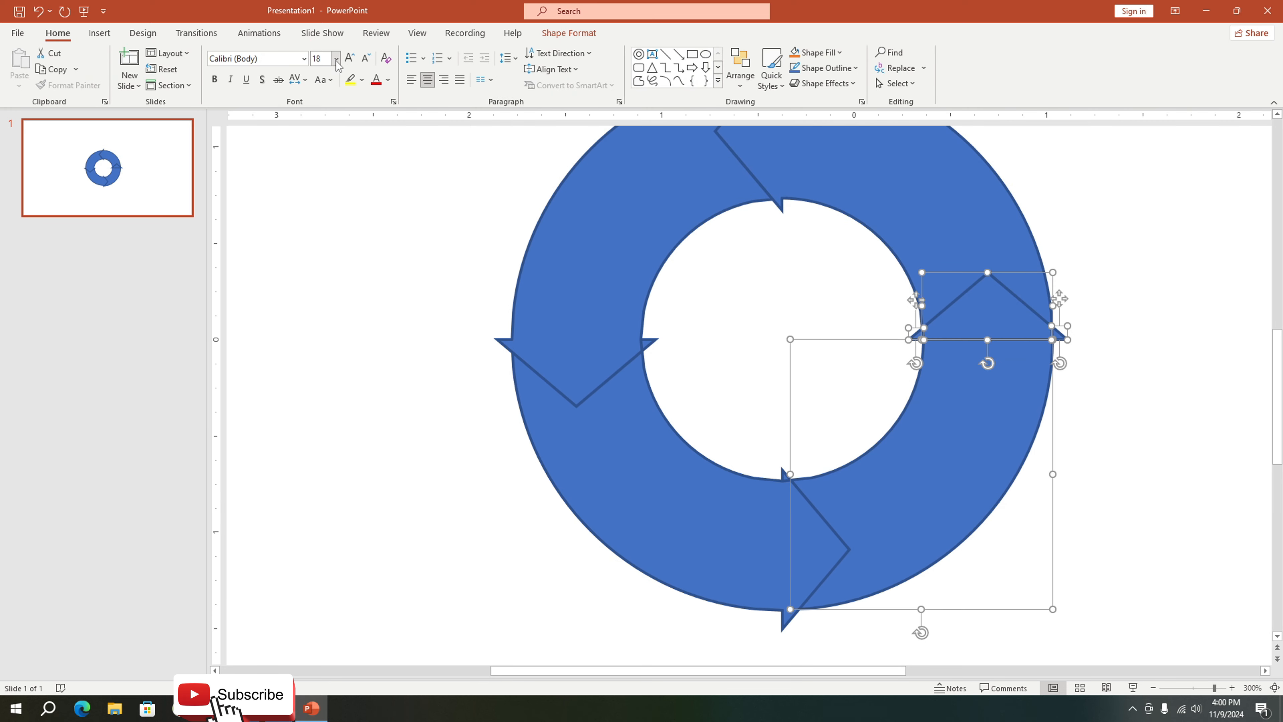
click(569, 32)
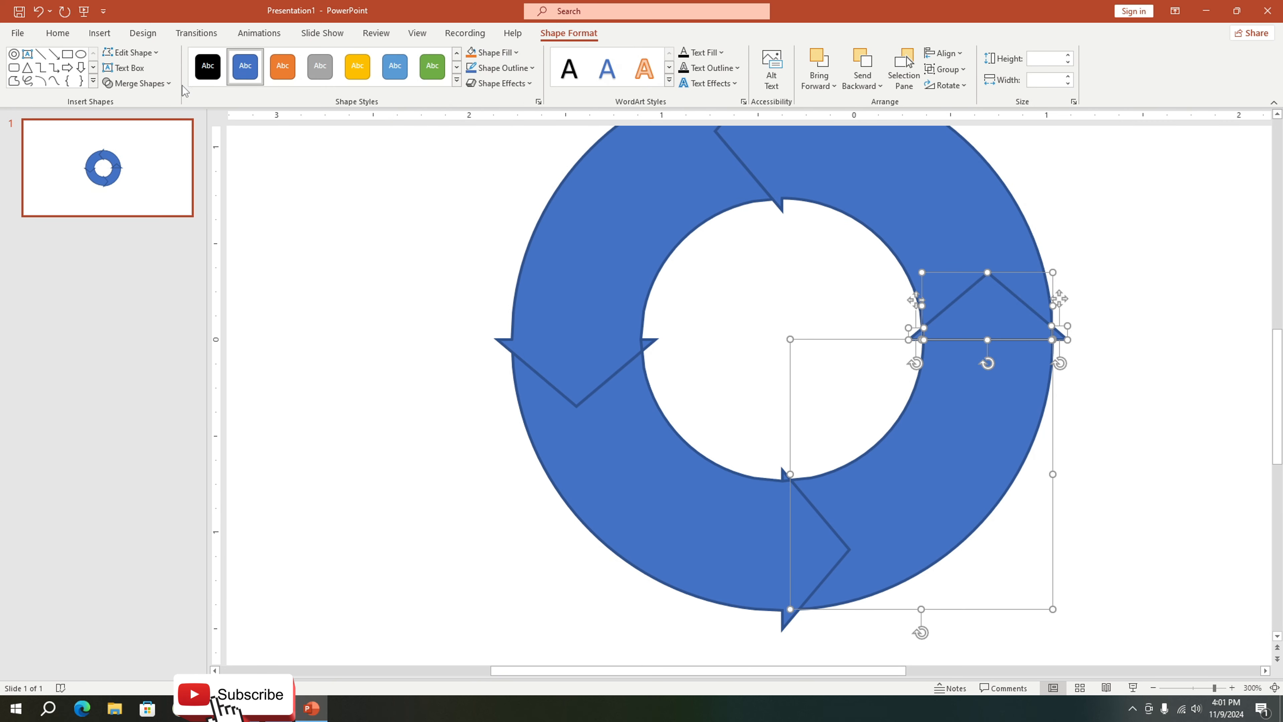
click(161, 84)
click(151, 102)
click(1146, 329)
Step: Open the shape formatting options for all four arrow segments together and remove their outlines
scroll(1029, 362, down, 5)
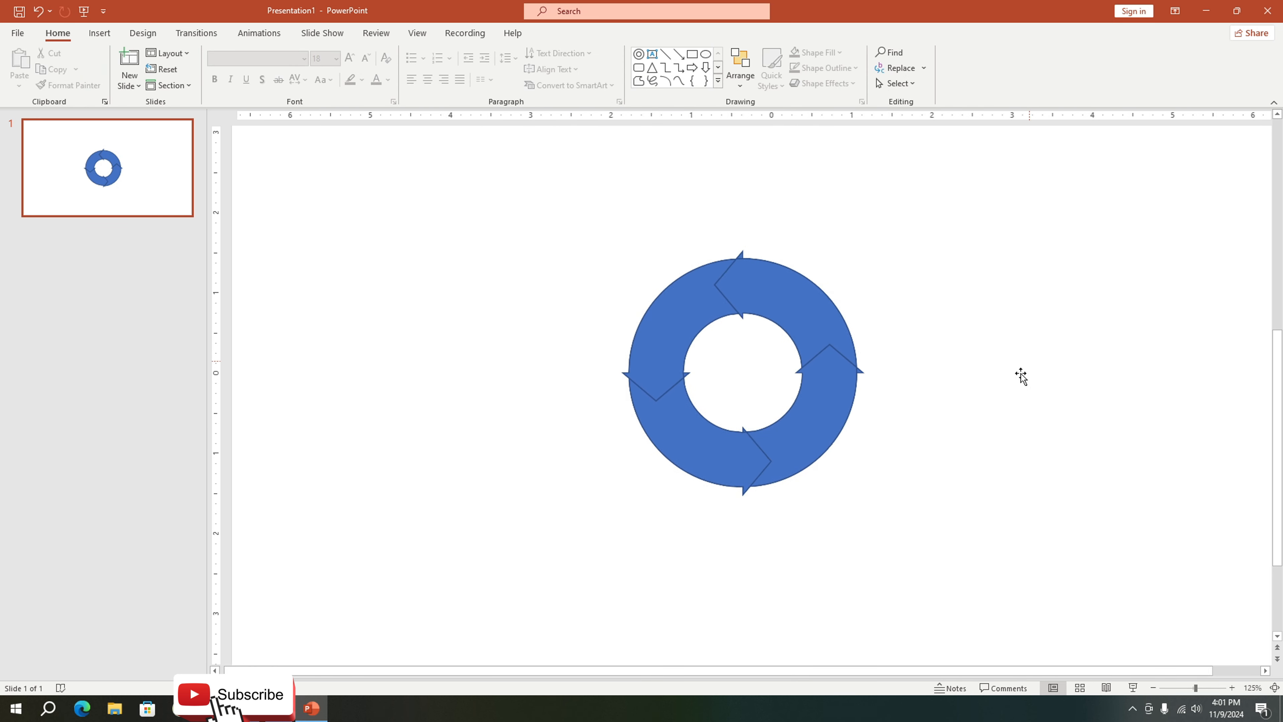
drag(954, 584, 531, 195)
right_click(811, 317)
click(868, 540)
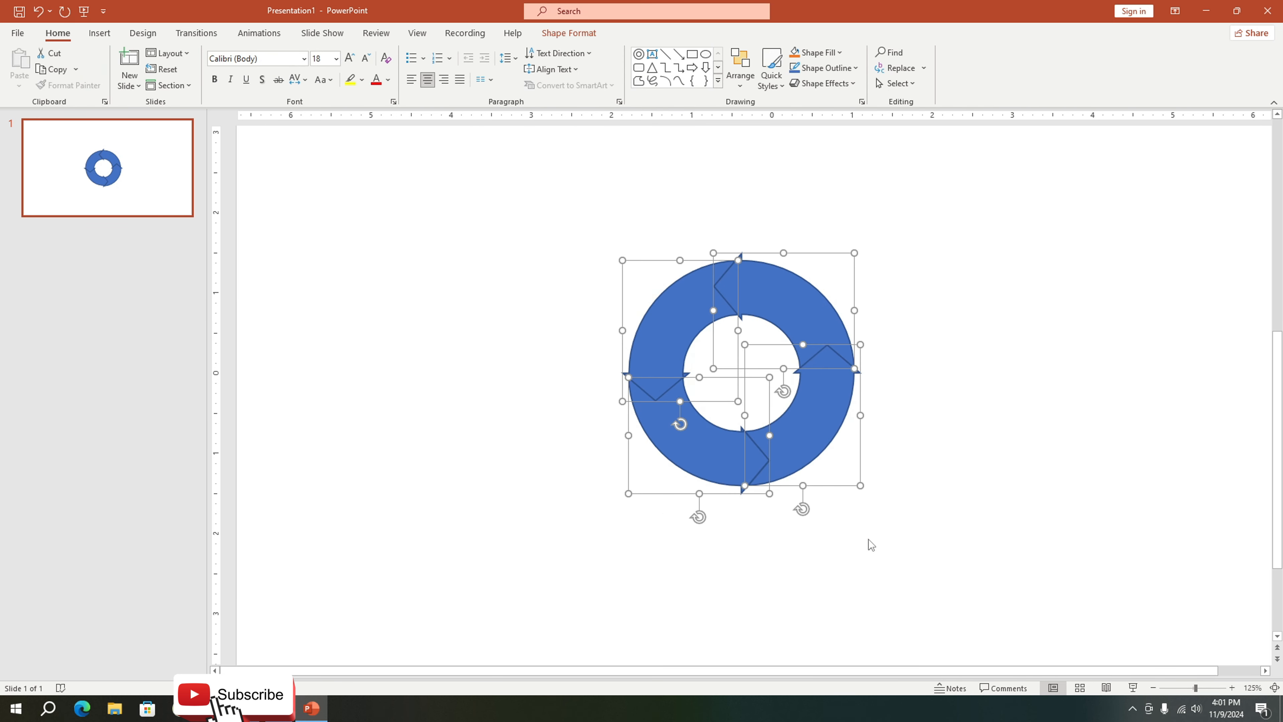
click(894, 415)
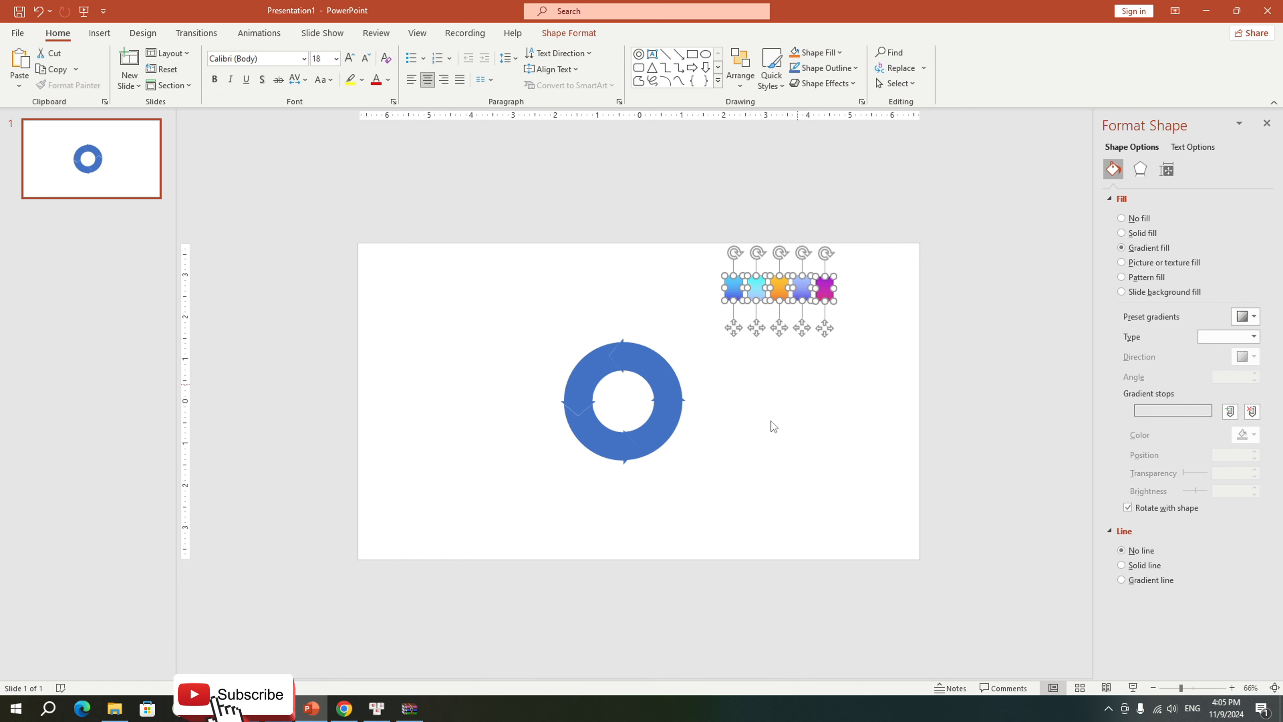
Step: Give the upper-right arrow a gradient fill and sample the first swatch's light blue for its first stop
click(771, 421)
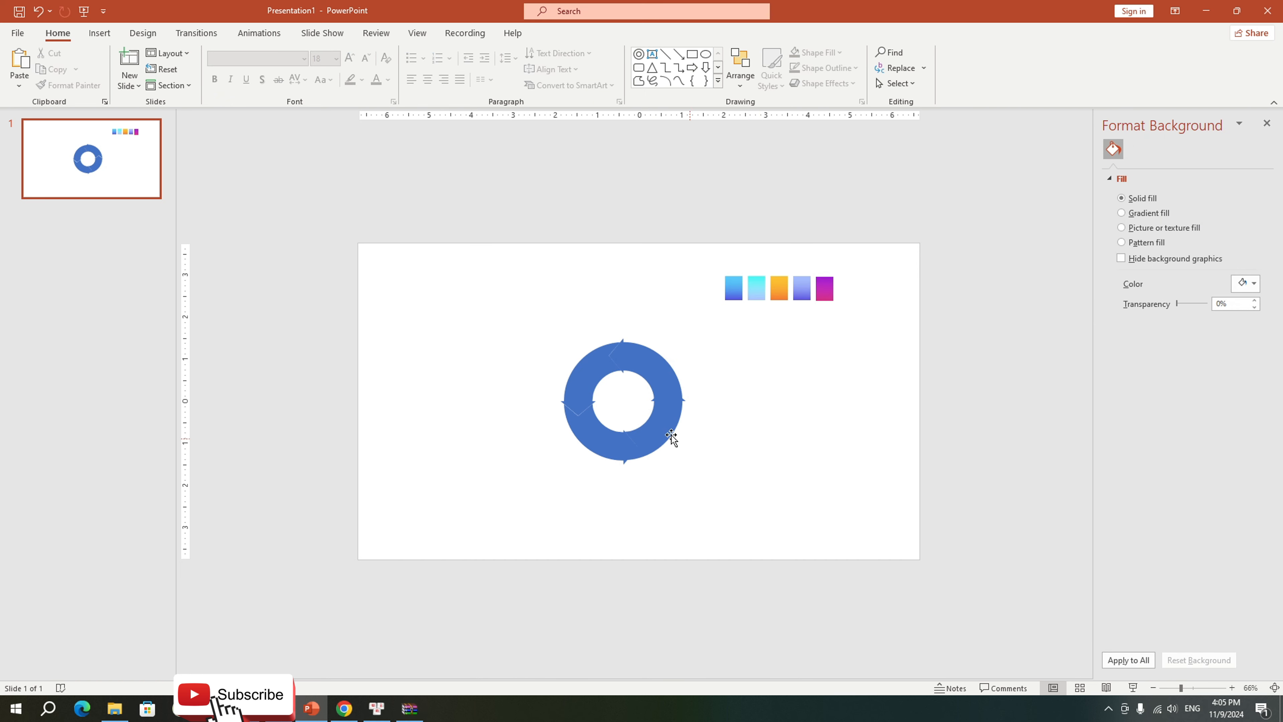
scroll(649, 347, up, 2)
click(649, 347)
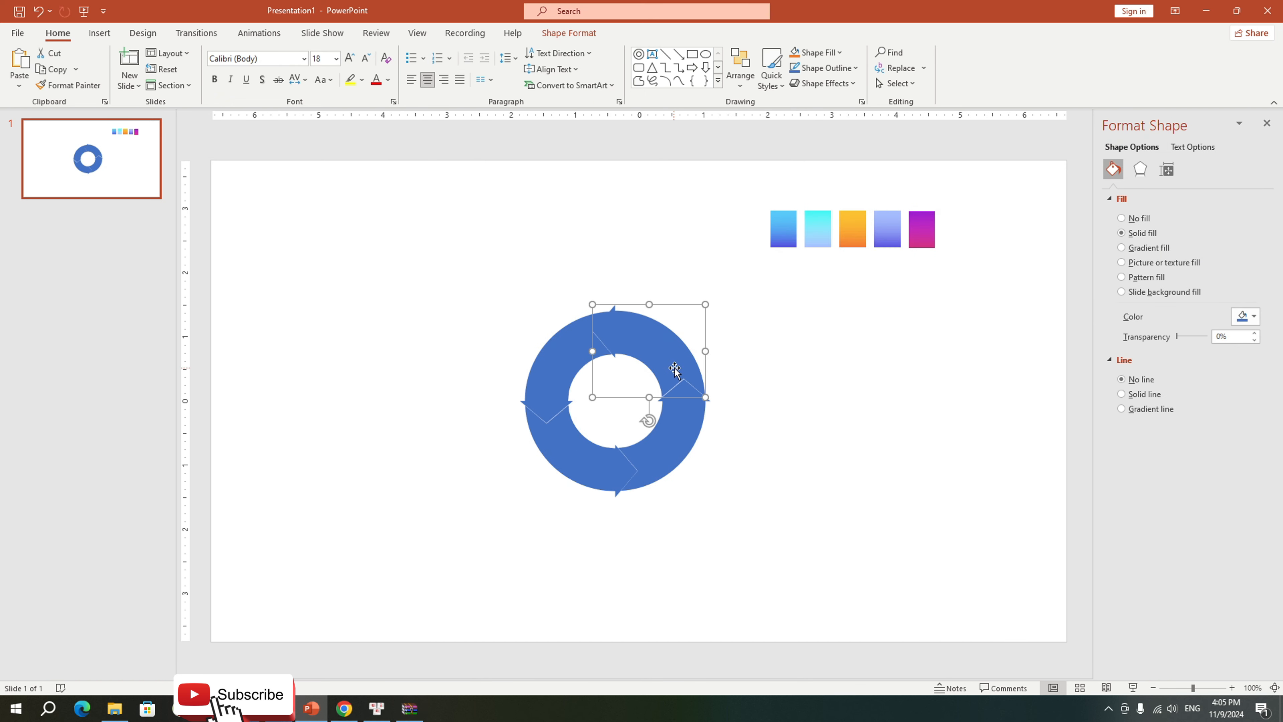
click(1122, 249)
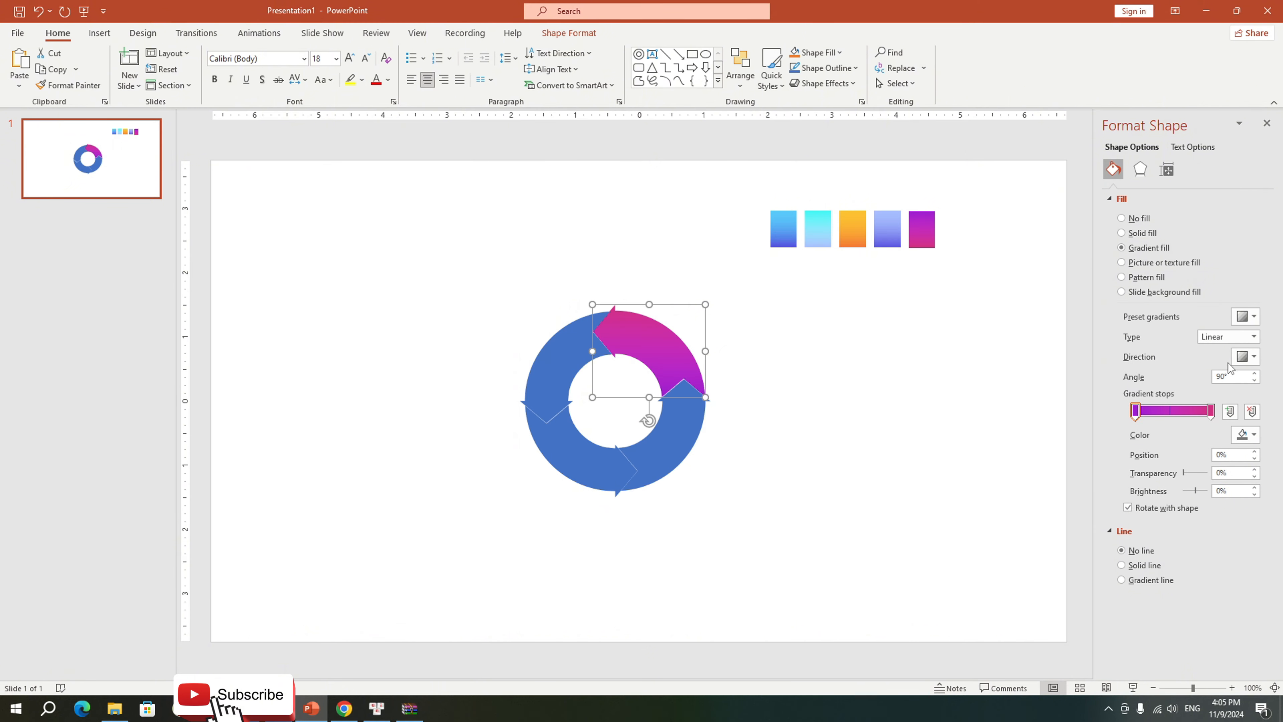
click(1251, 436)
click(1213, 633)
click(783, 215)
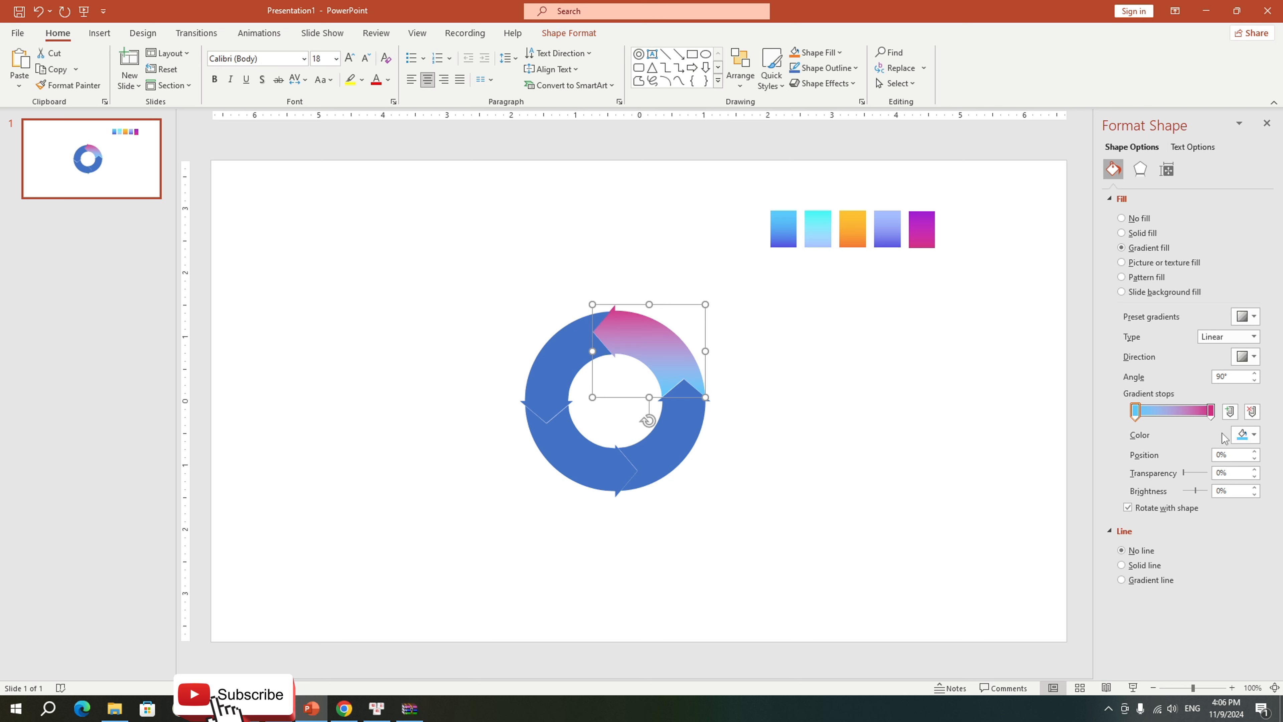
Step: Sample the first swatch's dark blue for the other gradient stop, and swap the two stops to reverse the gradient
click(1211, 410)
click(1254, 435)
click(1213, 634)
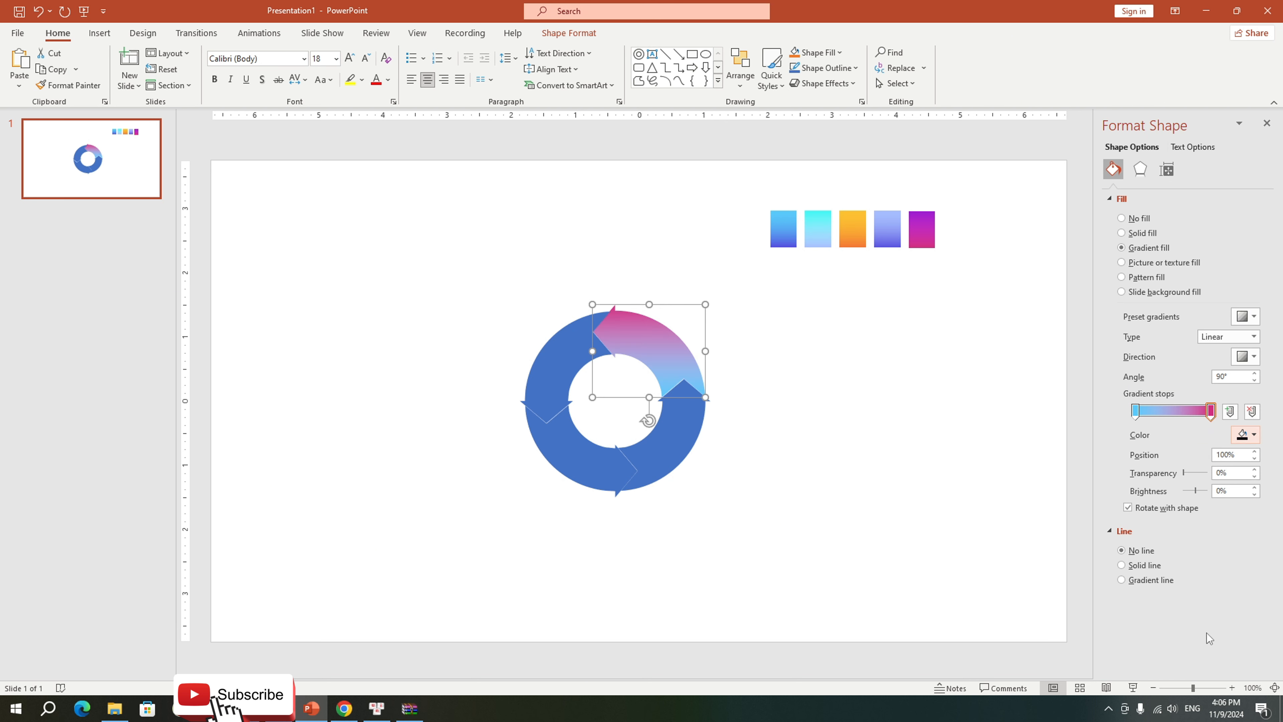
click(785, 245)
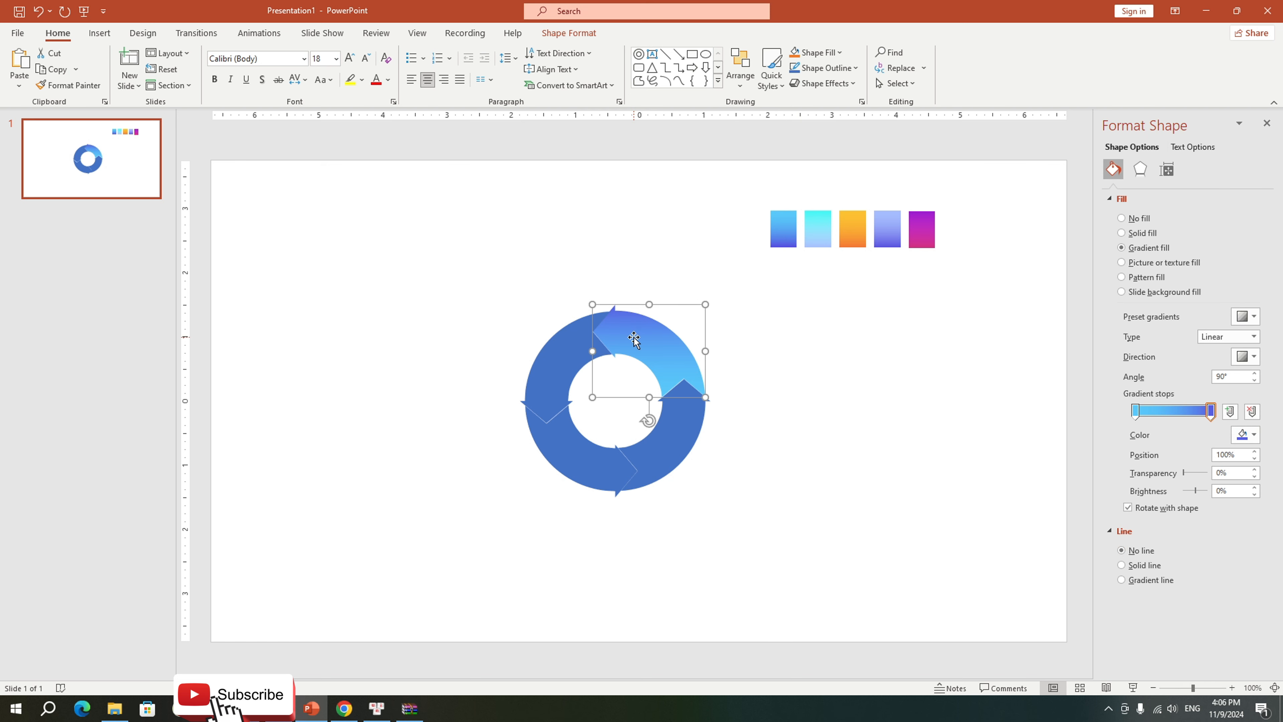
drag(1134, 417, 1083, 413)
drag(1170, 411, 1211, 411)
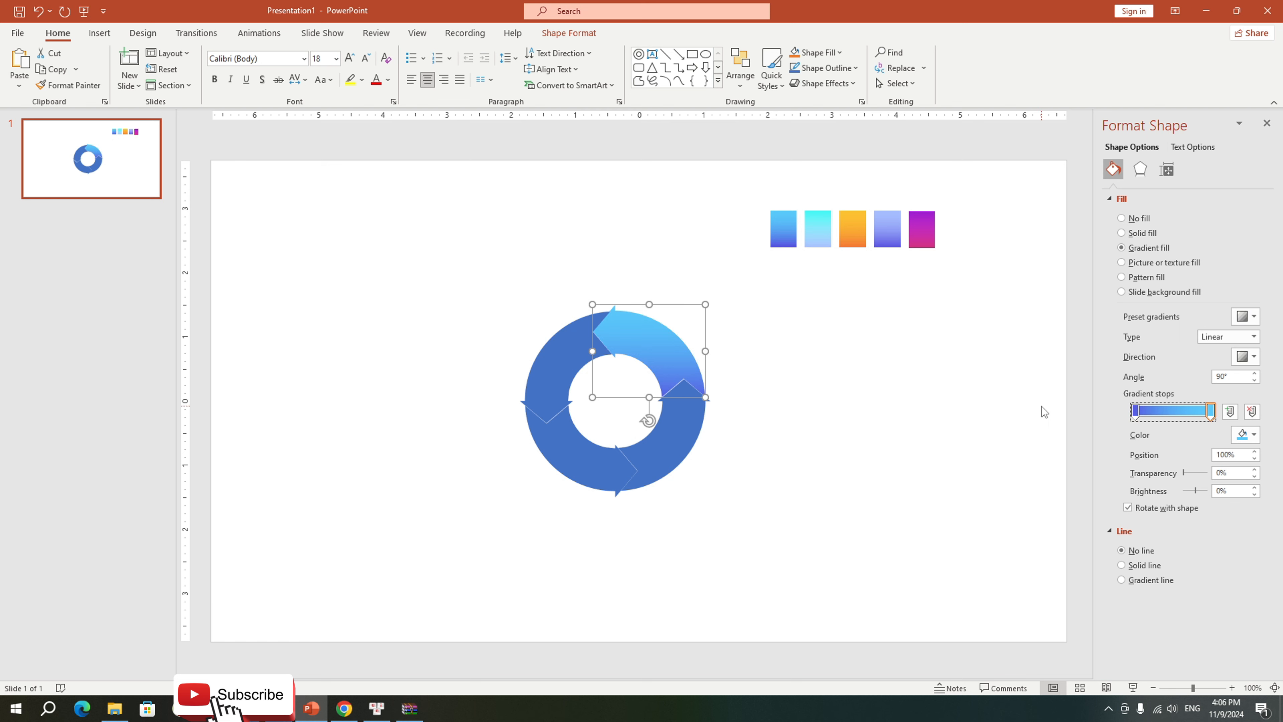
Step: Fill the upper-left arrow with a gradient from cyan to pale blue matching the second swatch
click(556, 374)
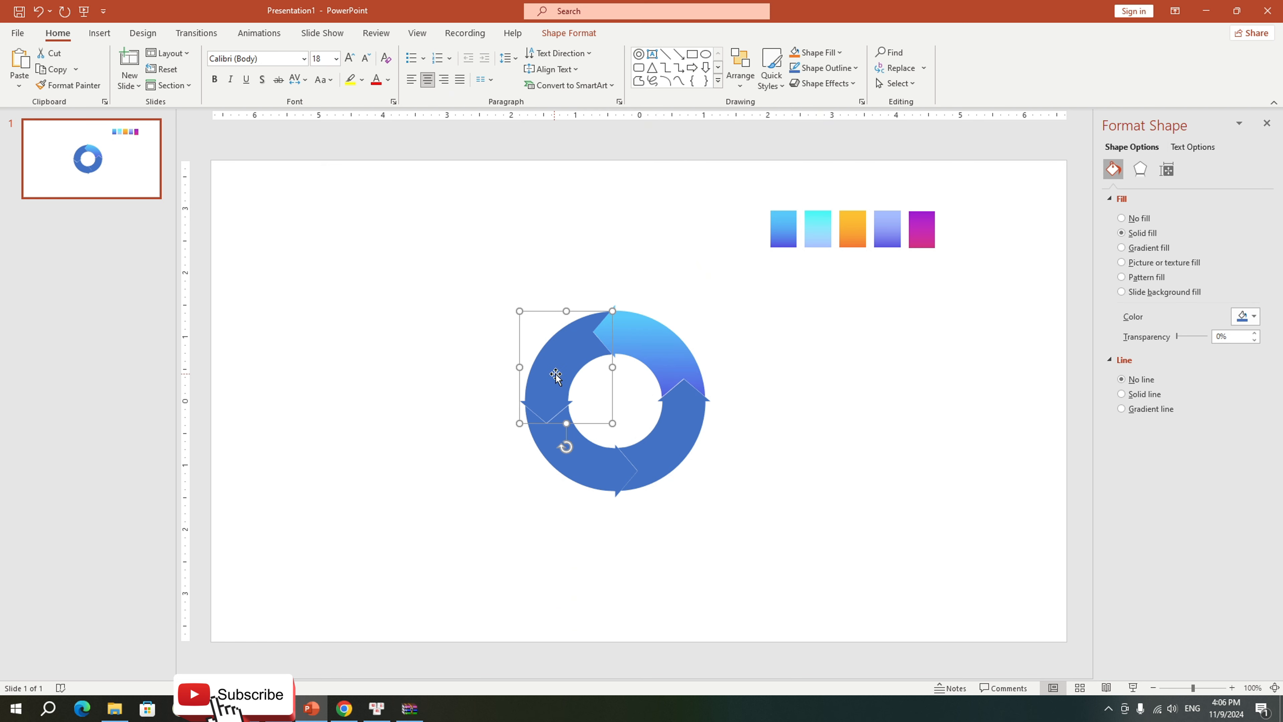
click(1141, 249)
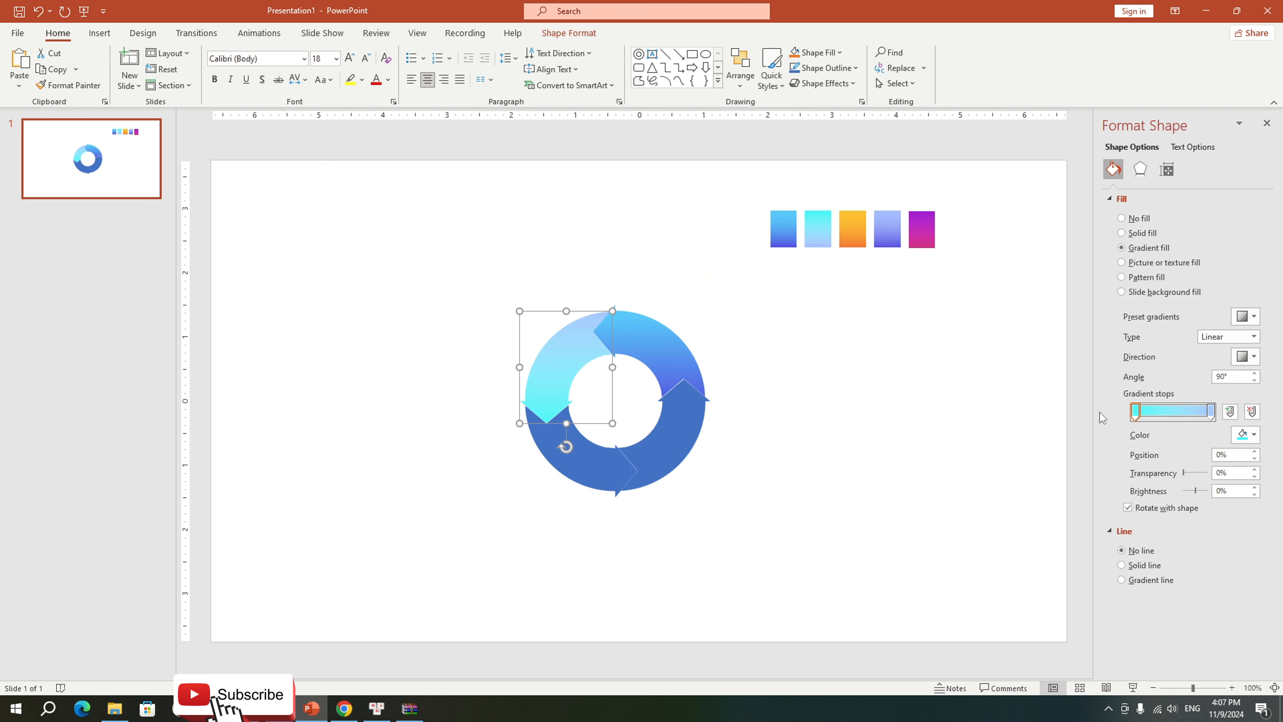
click(752, 473)
Step: Fill the lower-left arrow with the orange-yellow swatch gradient and the lower-right arrow with the purple-magenta one
click(592, 457)
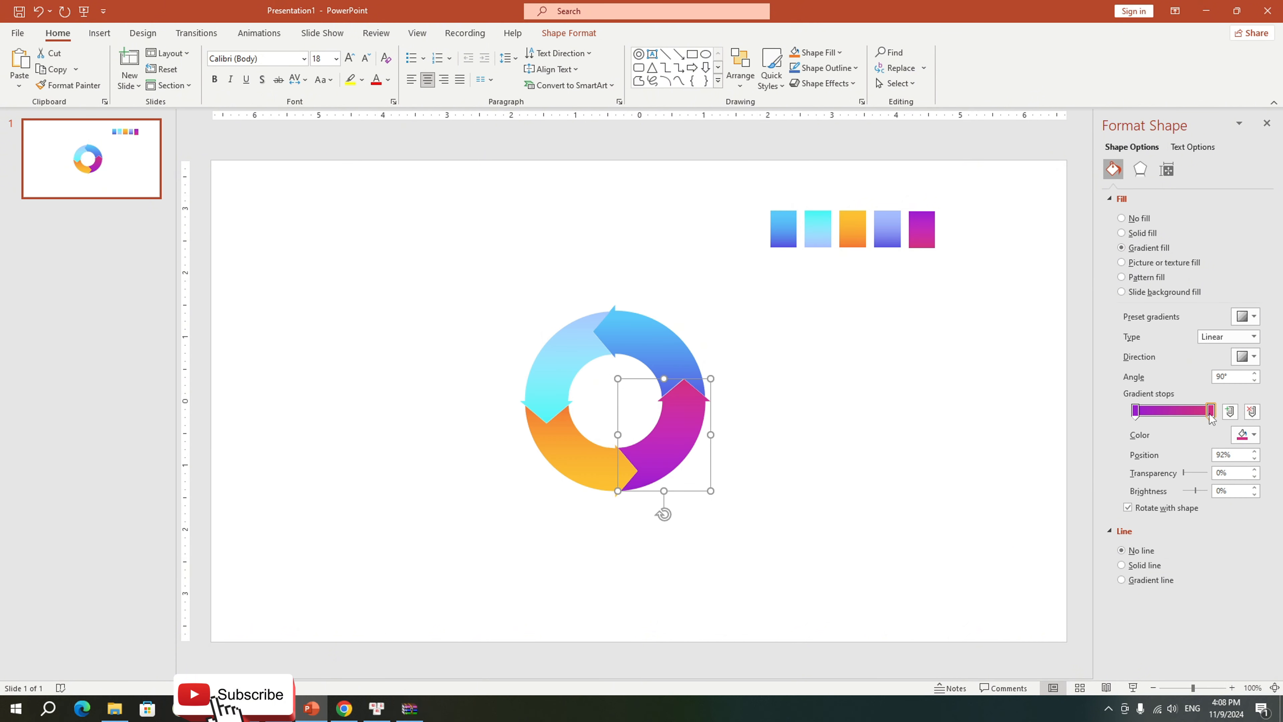
click(1136, 411)
drag(1136, 410, 1144, 413)
click(847, 400)
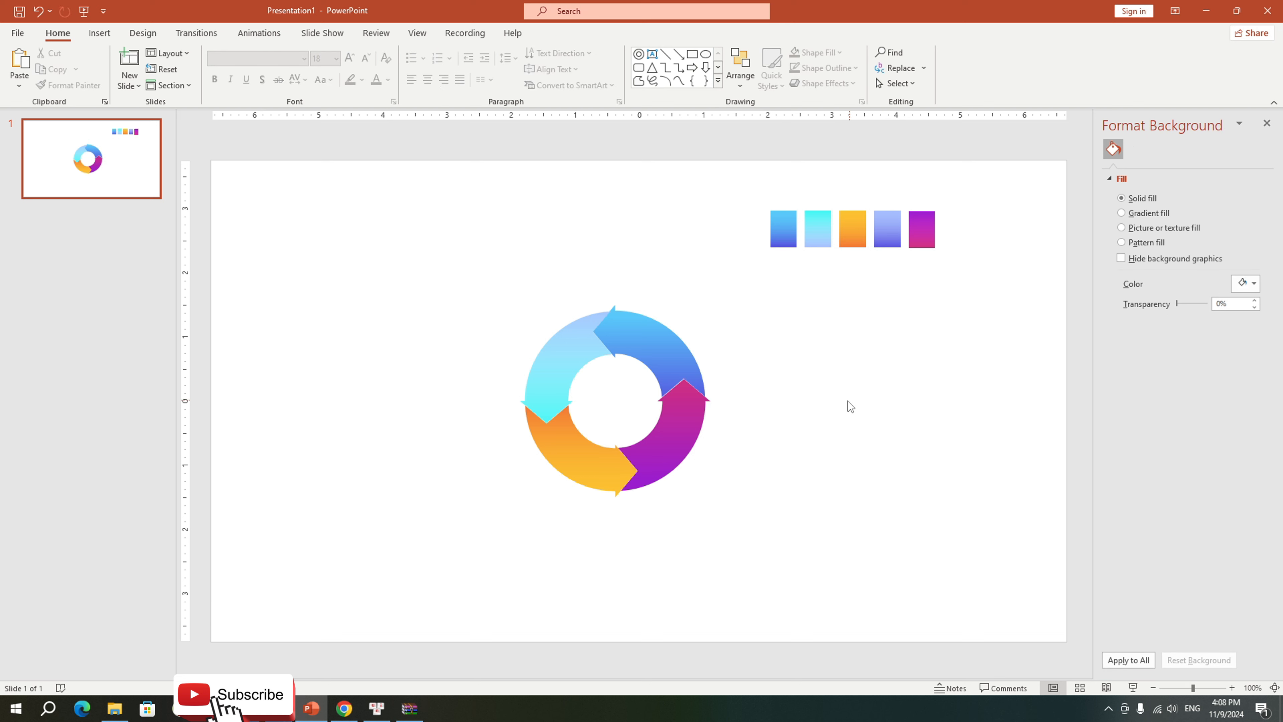
Step: Select all four arrows of the ring and move them together slightly down and to the right
drag(445, 274, 774, 550)
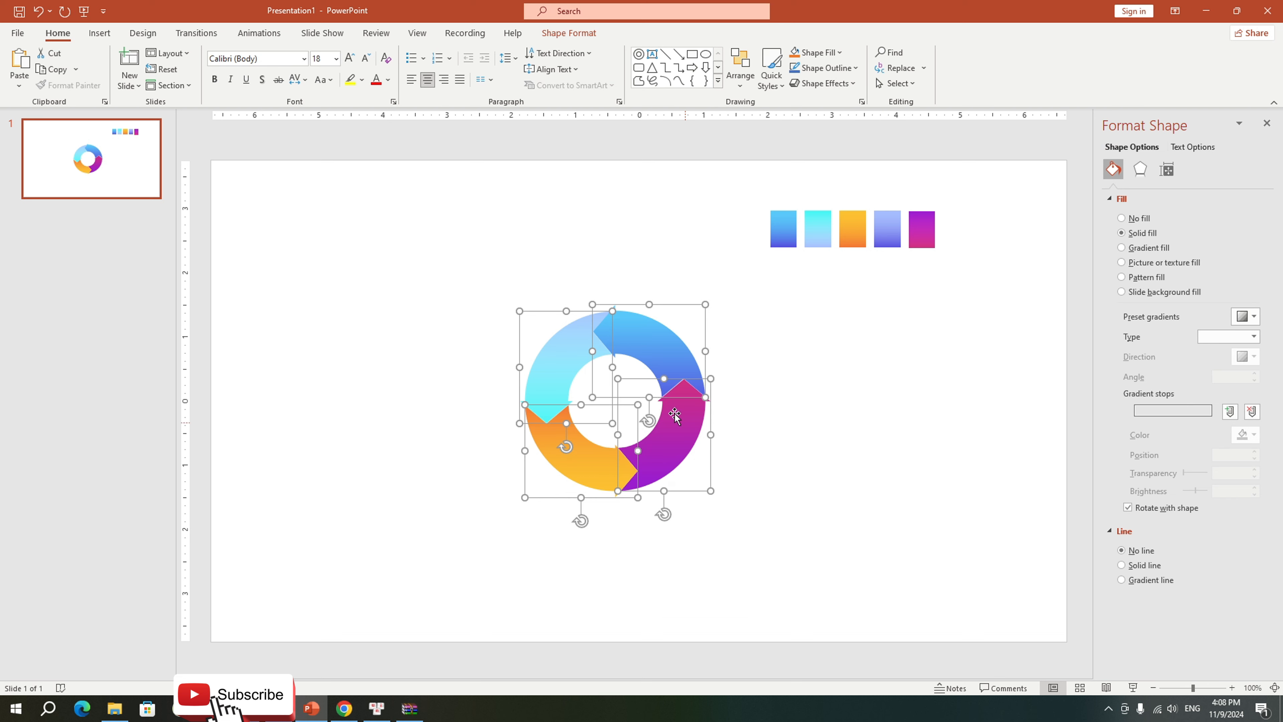
drag(664, 362, 681, 382)
click(791, 412)
Step: Give the orange lower-left arrow an outer shadow offset to the right, with 4 pt blur and 3 pt distance
click(588, 482)
click(1140, 169)
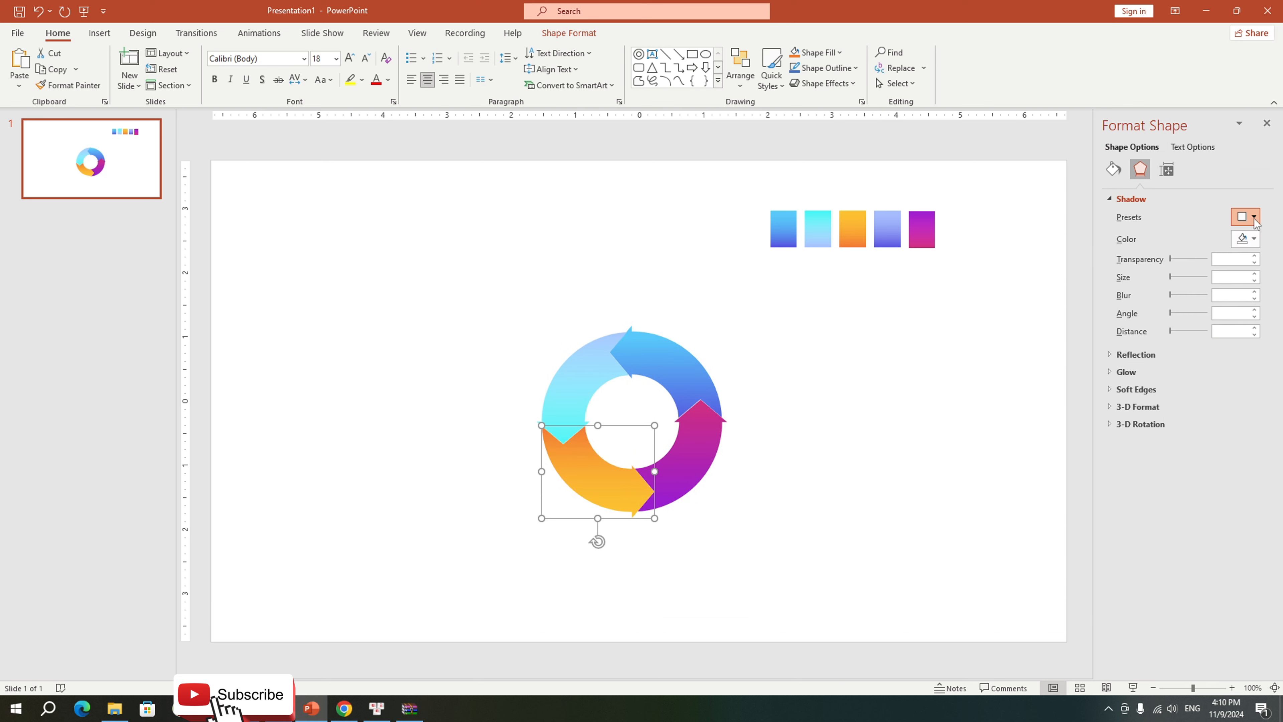
click(1247, 216)
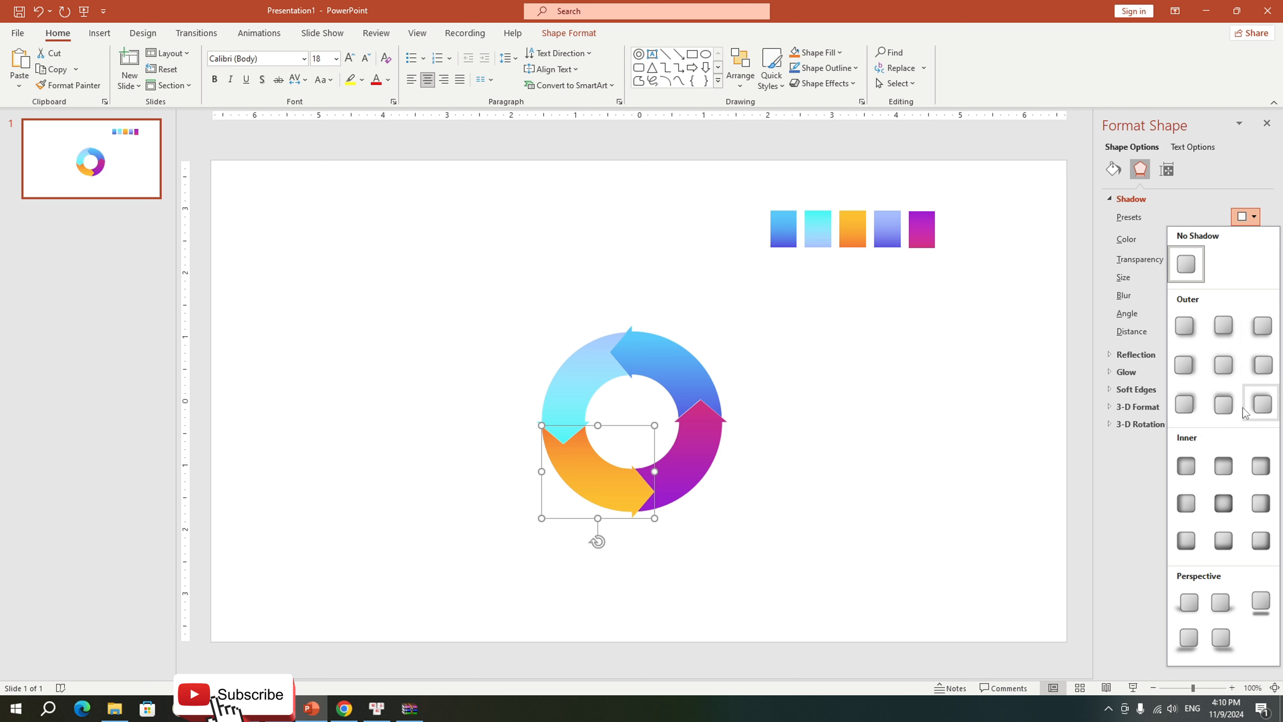
click(1189, 370)
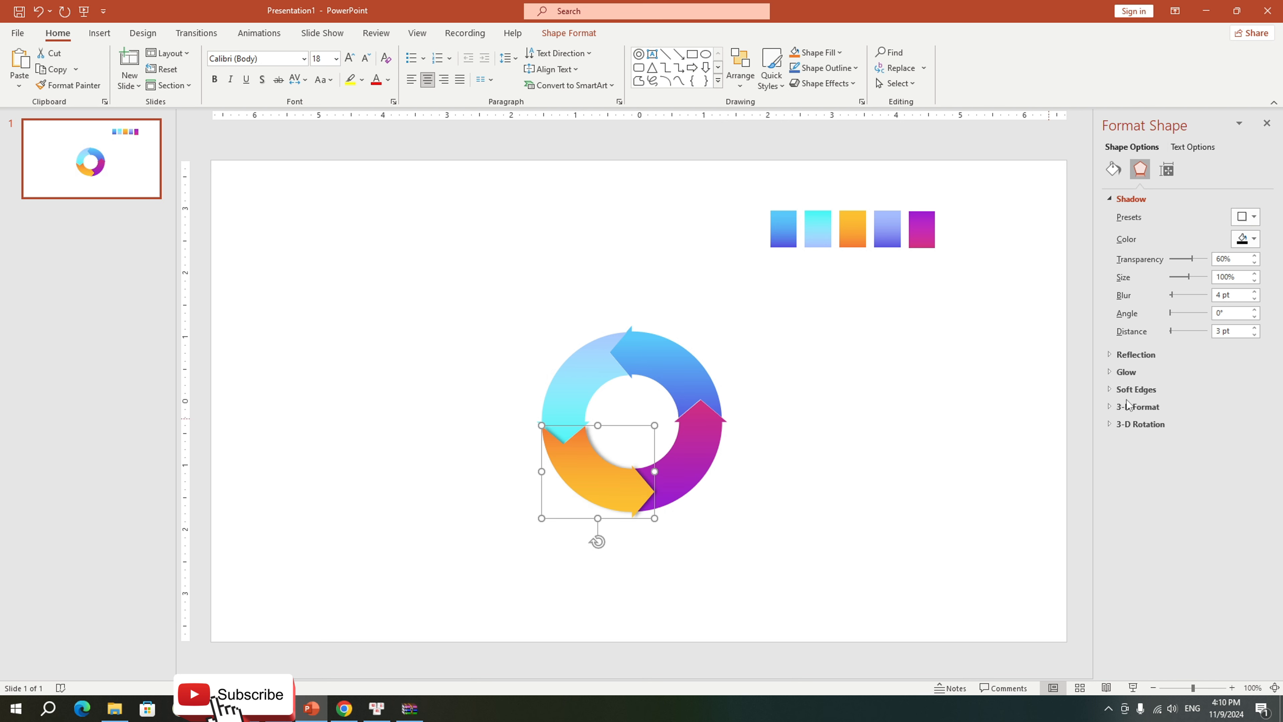
click(1253, 310)
Step: Give the purple lower-right arrow an outer shadow with 22 pt blur, a 242° angle and 3 pt distance
click(716, 431)
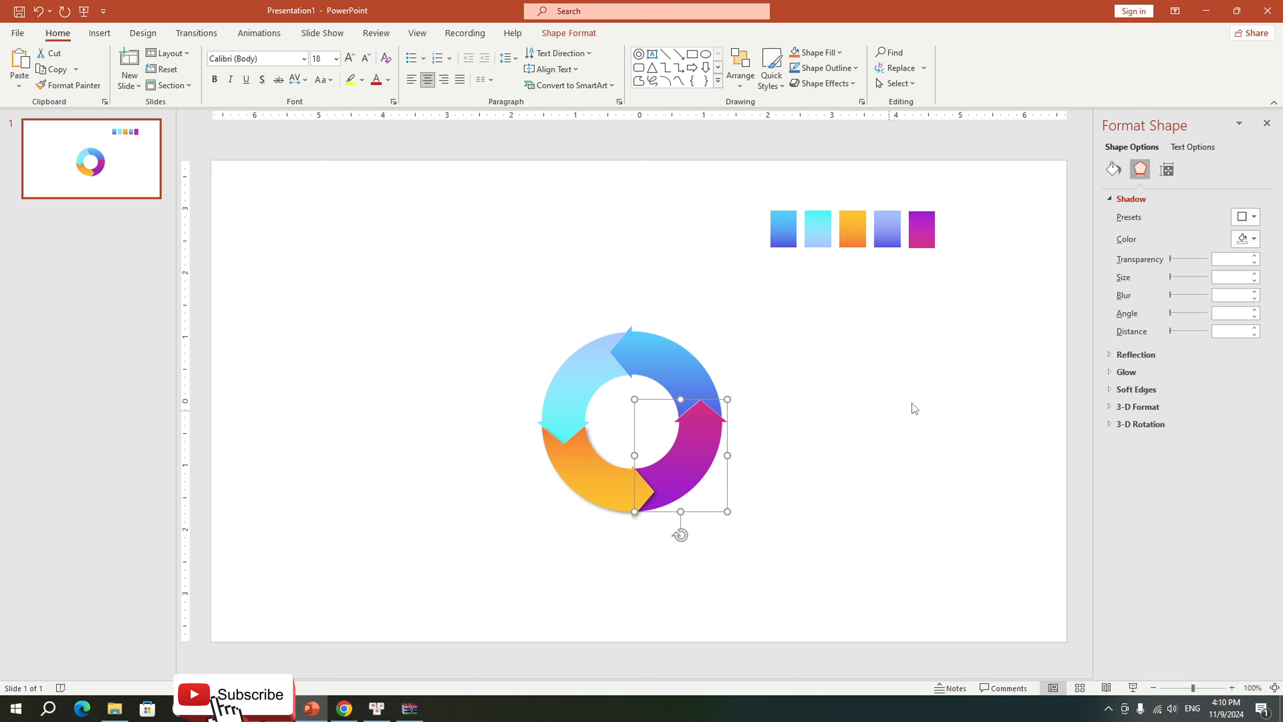
click(1254, 222)
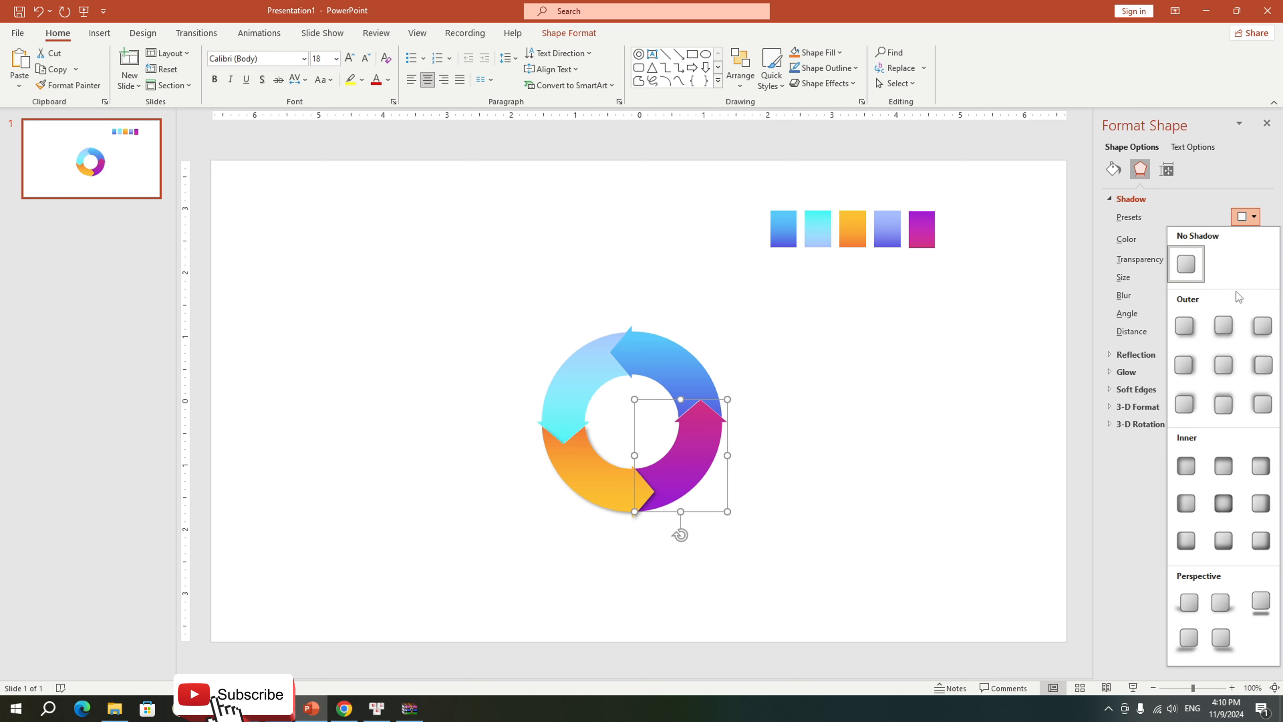
click(1214, 337)
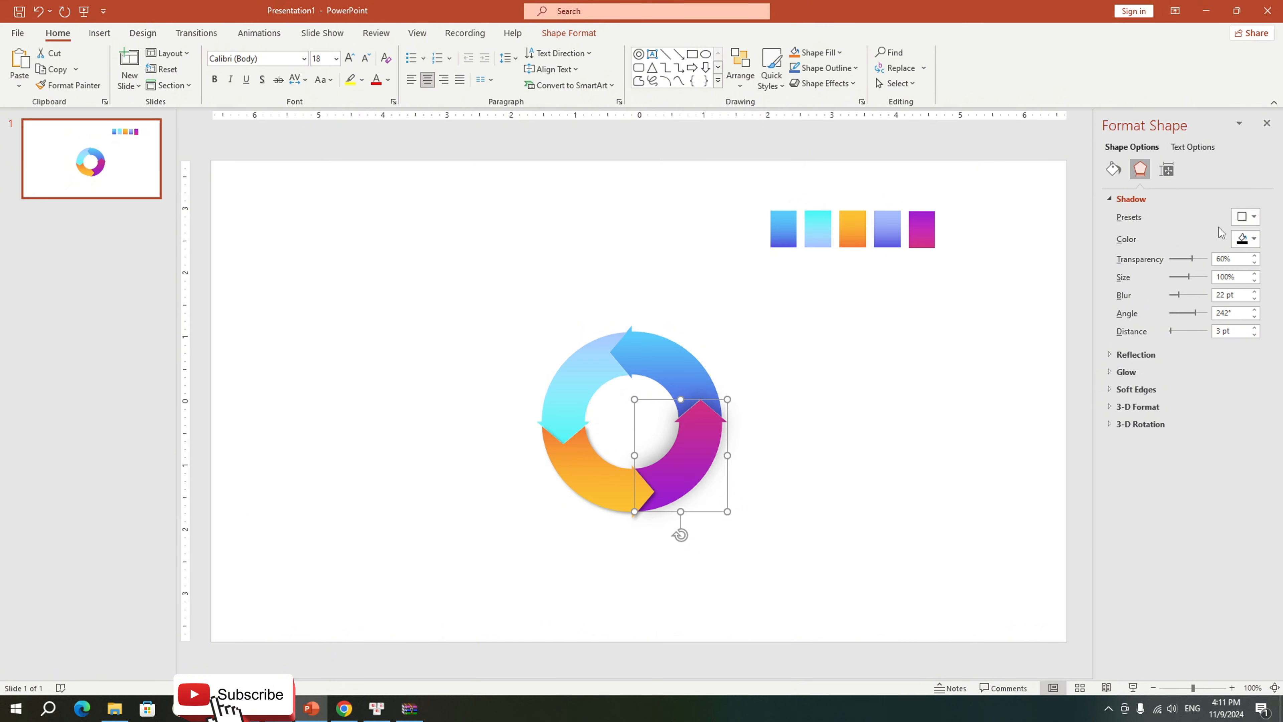
Step: Give the blue upper-right arrow an outer shadow offset to the left and adjust the shadow's angle
click(695, 365)
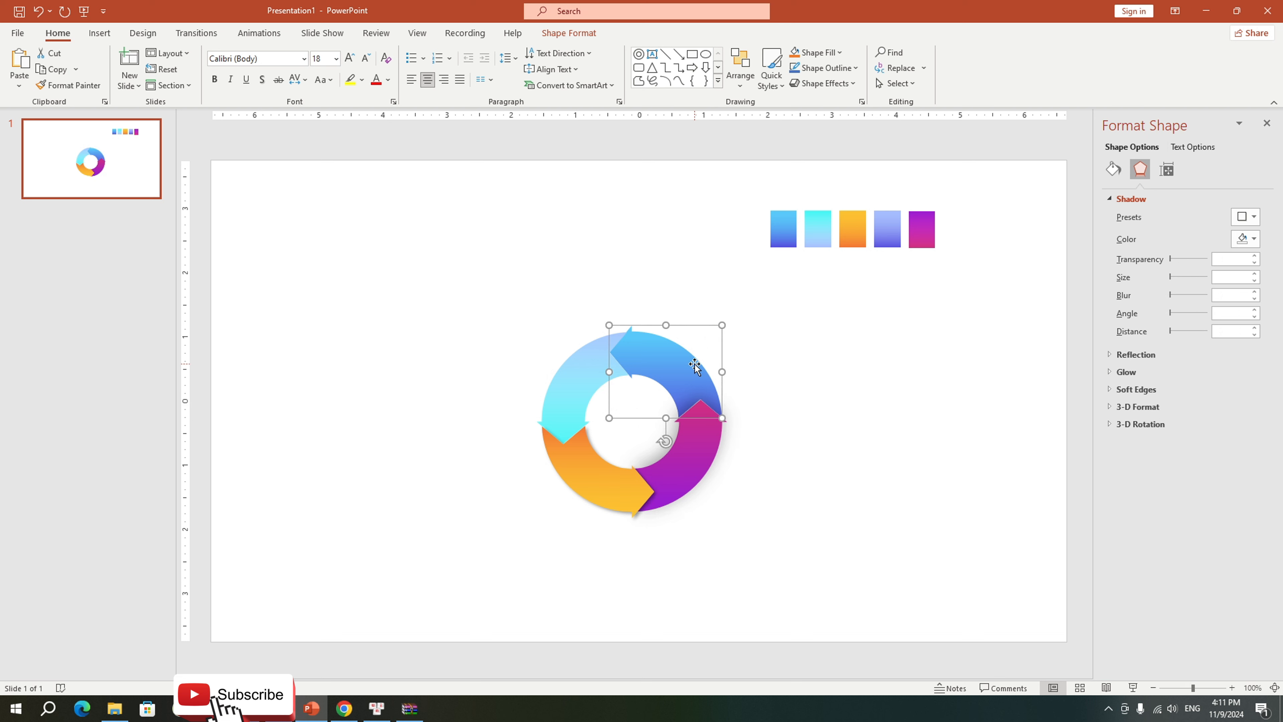
click(1251, 217)
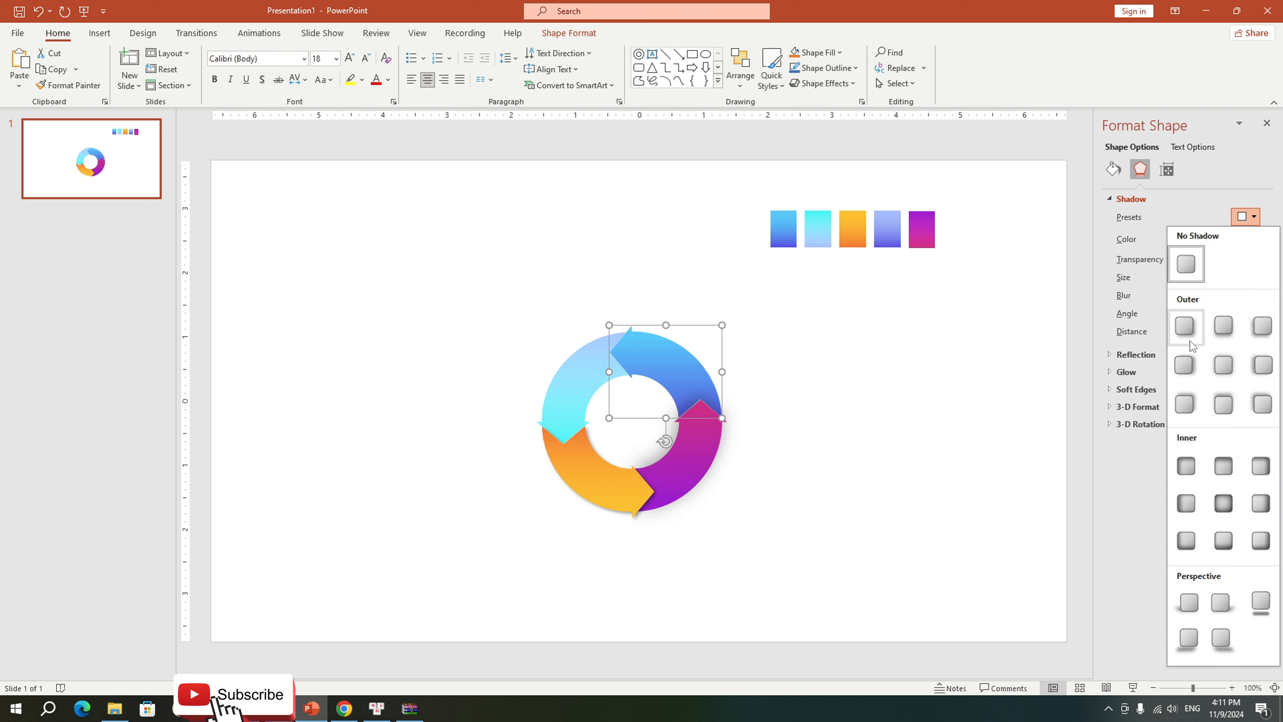
click(1254, 366)
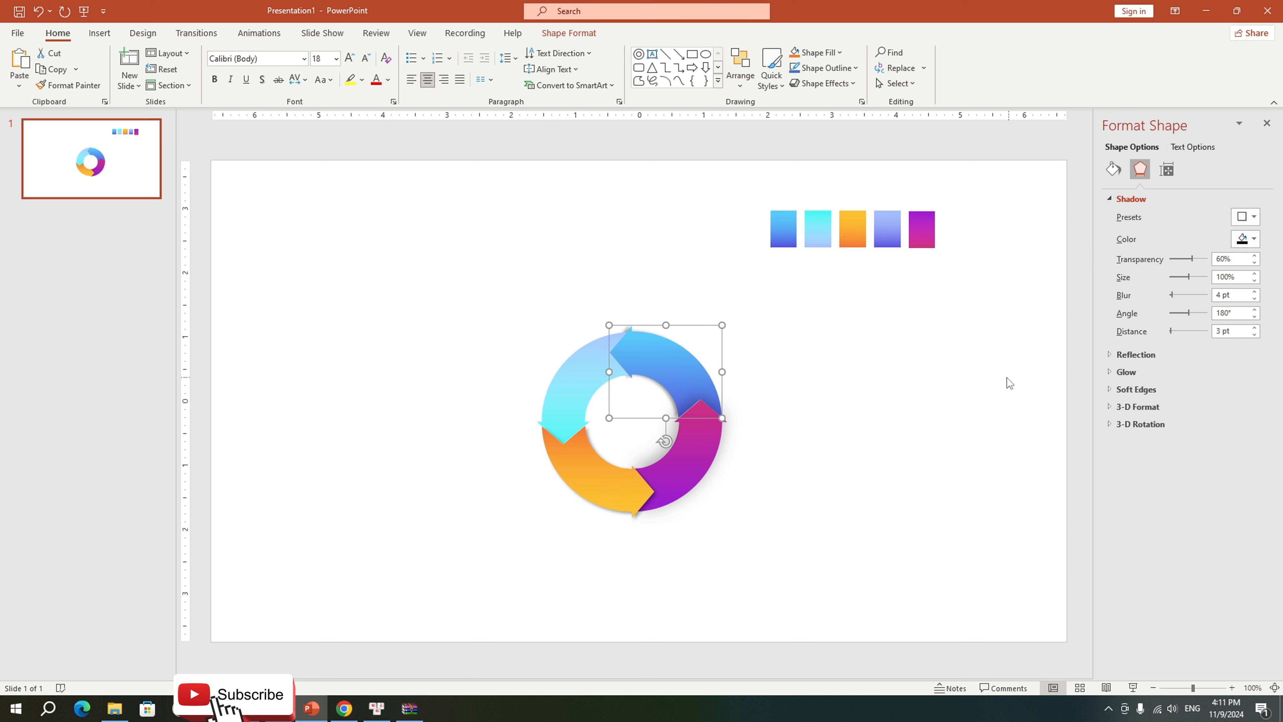
click(591, 379)
click(668, 366)
click(623, 374)
click(661, 372)
drag(1189, 316, 1195, 317)
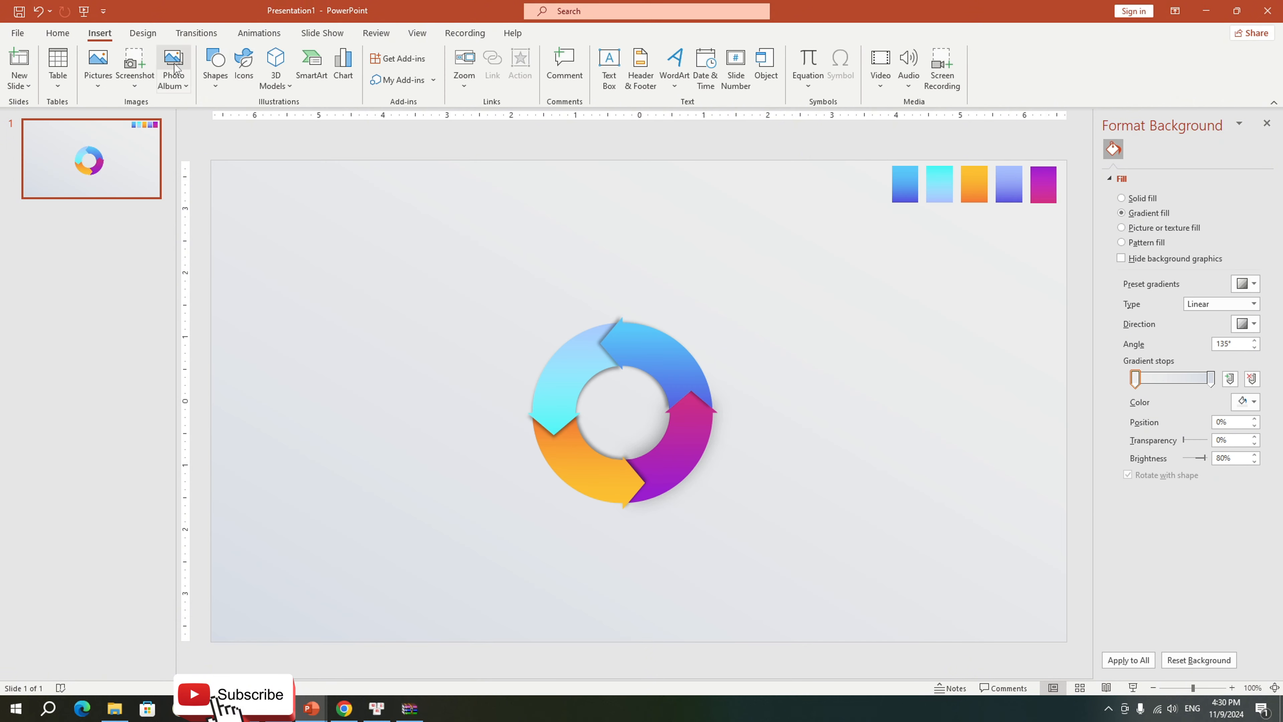
Step: Insert gear-bulb, speech-bubble person, people-location and light bulb icons, and place one on each arrow of the ring
click(243, 63)
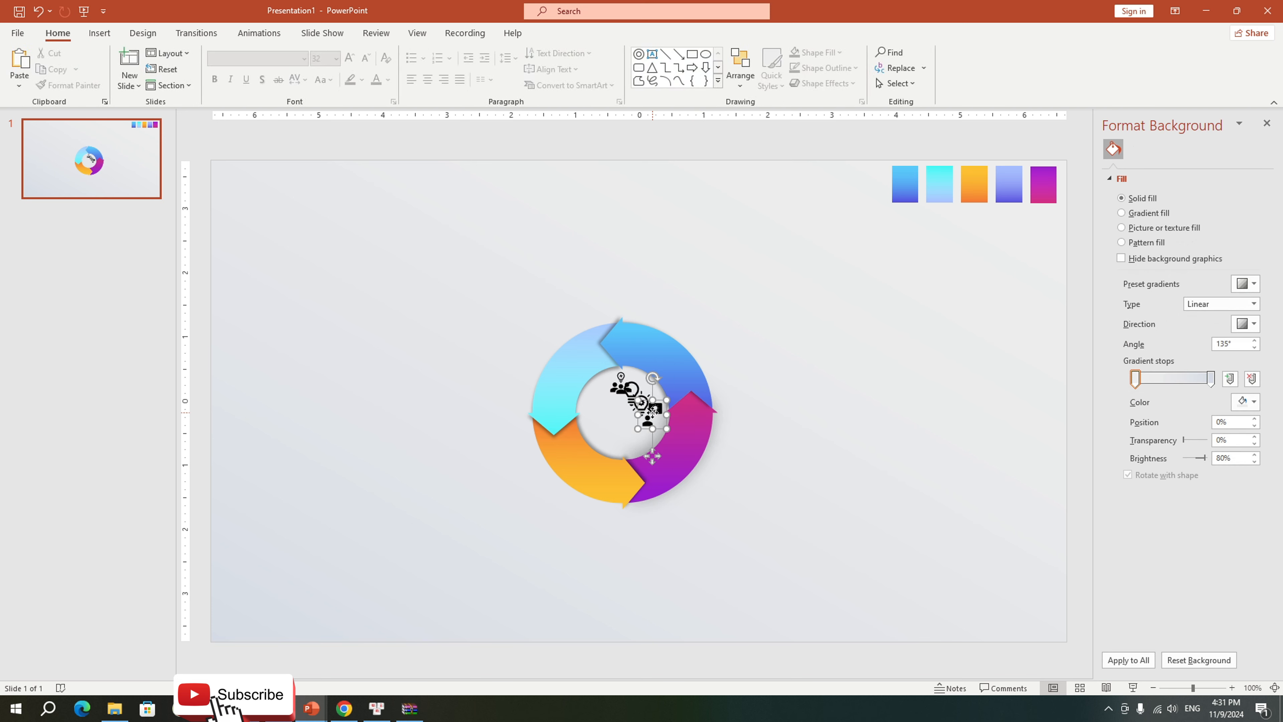
drag(656, 395, 667, 355)
drag(641, 406, 681, 454)
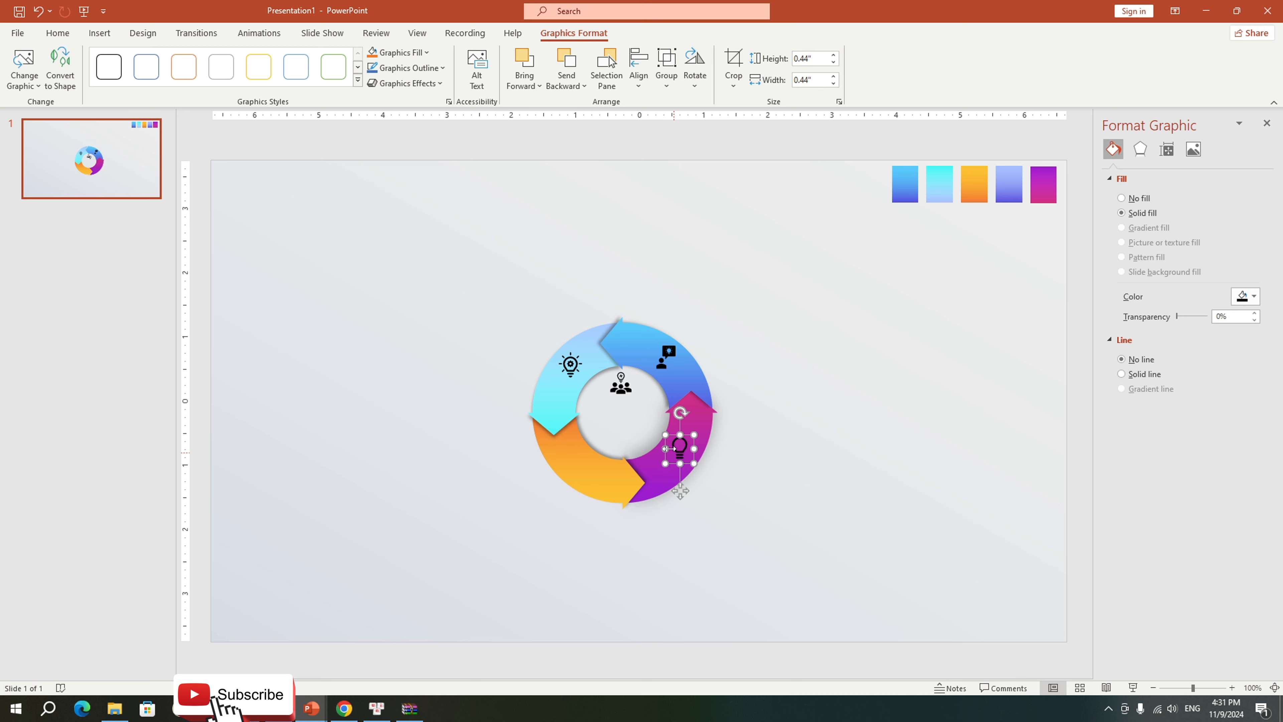
drag(620, 385, 585, 469)
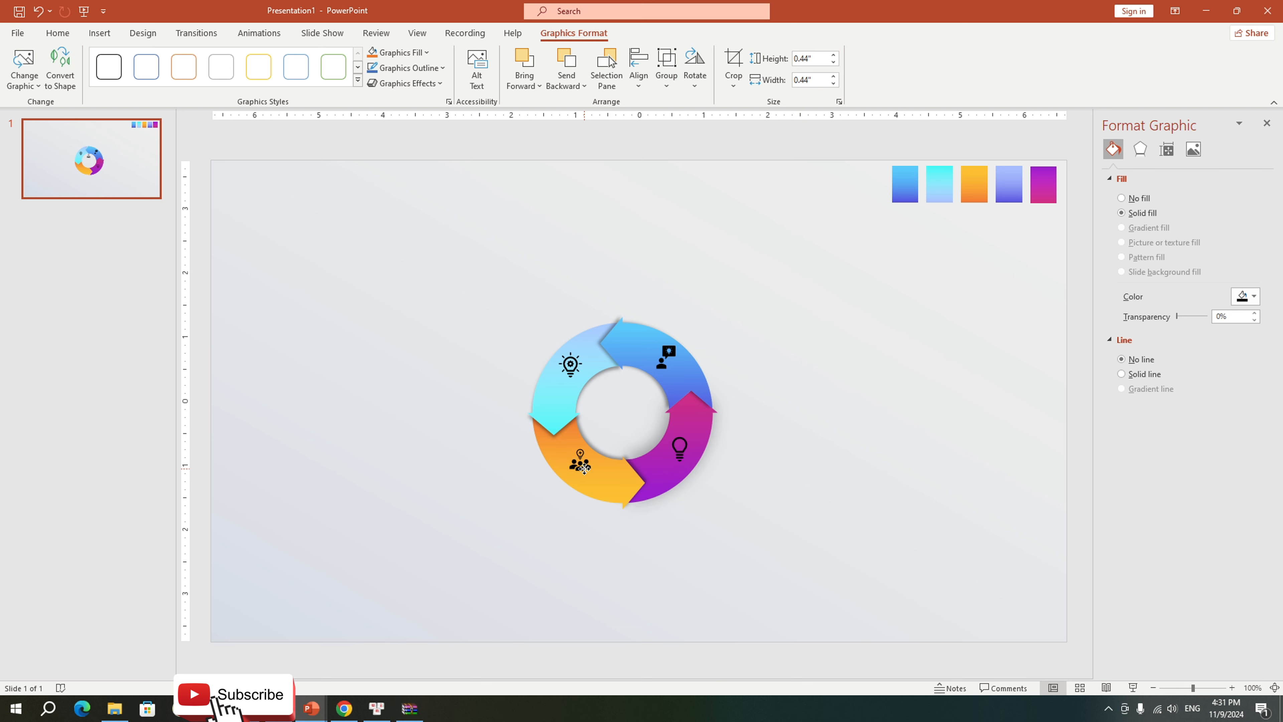
click(763, 495)
click(678, 455)
drag(678, 454, 674, 458)
click(752, 479)
Step: Select all four icons on the arrows and fill them with white
click(666, 357)
shift+click(570, 364)
shift+click(581, 462)
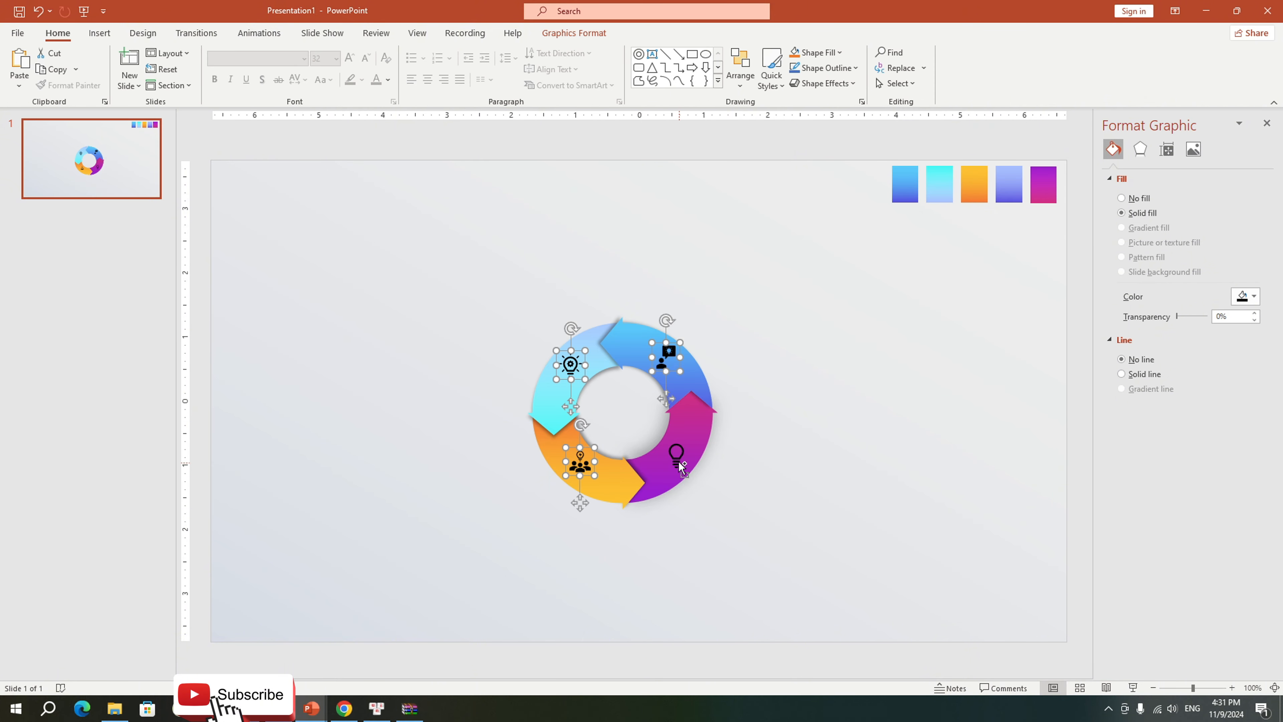
shift+click(681, 466)
click(1253, 297)
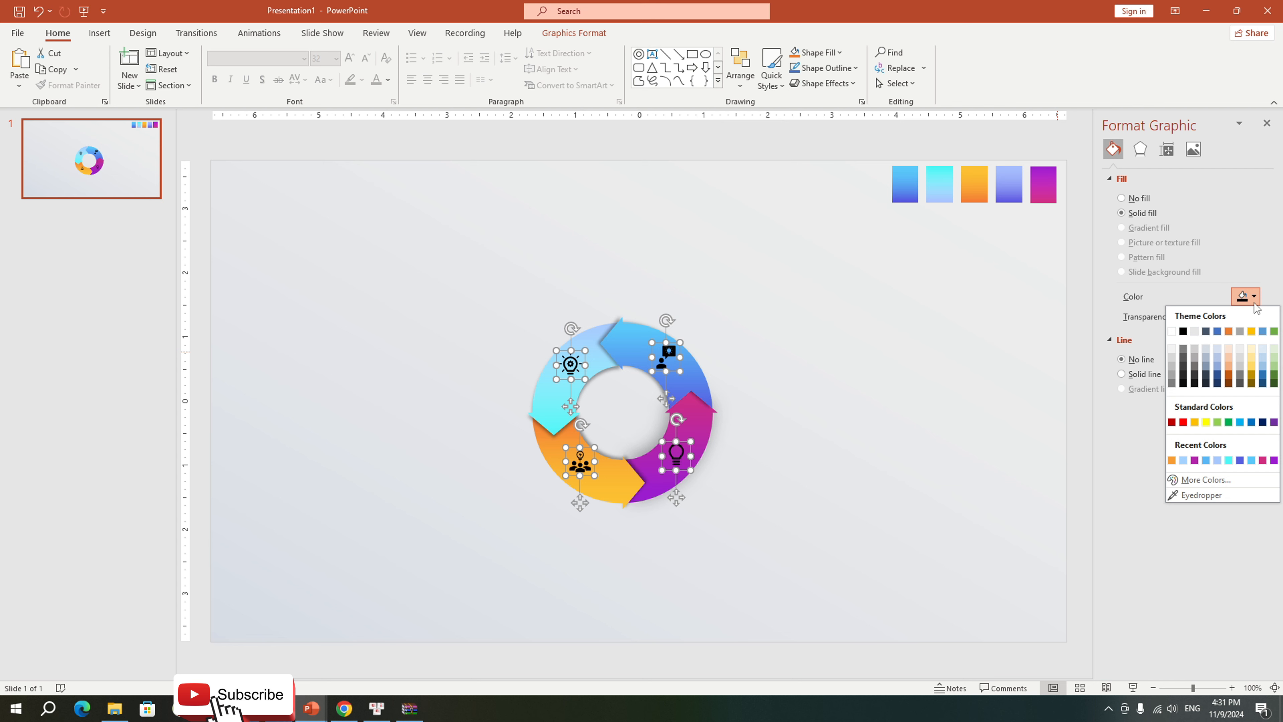
click(1171, 332)
click(908, 496)
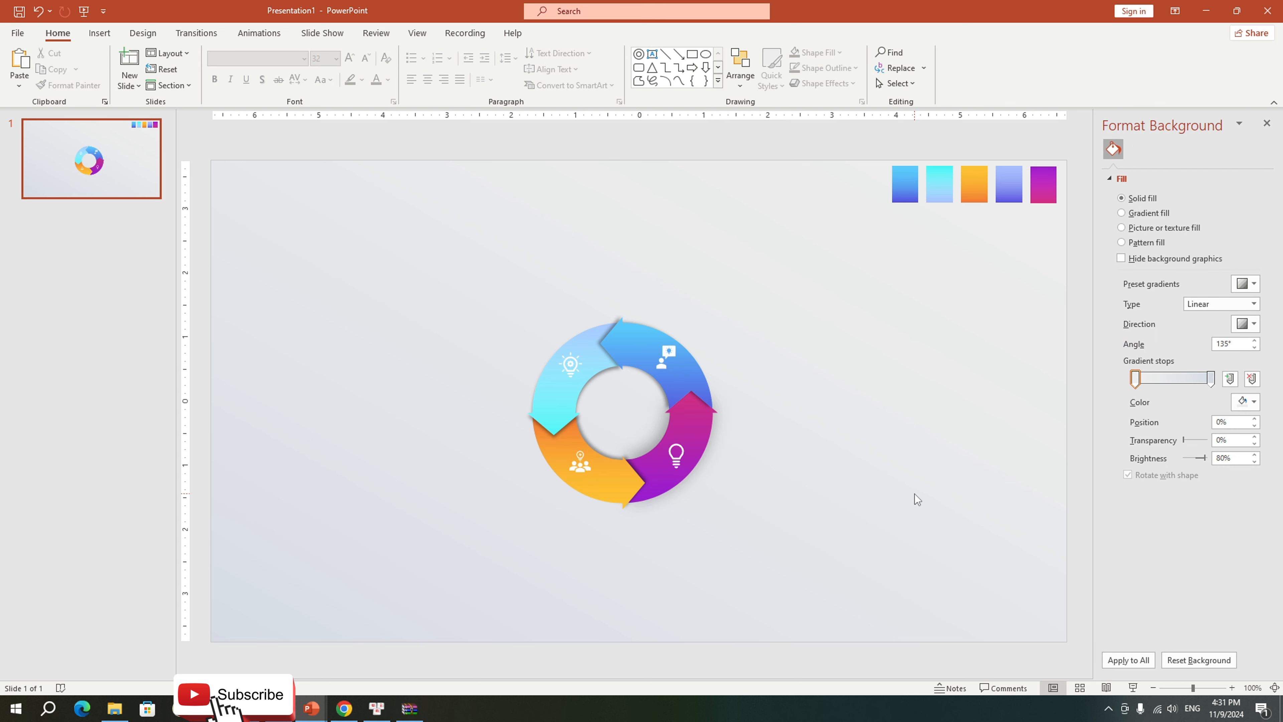
Step: Paste the "01 CONTENT" labels and arrange one outside each of the four arrows
key(ctrl+v)
drag(508, 268, 773, 485)
shift+click(519, 345)
click(825, 510)
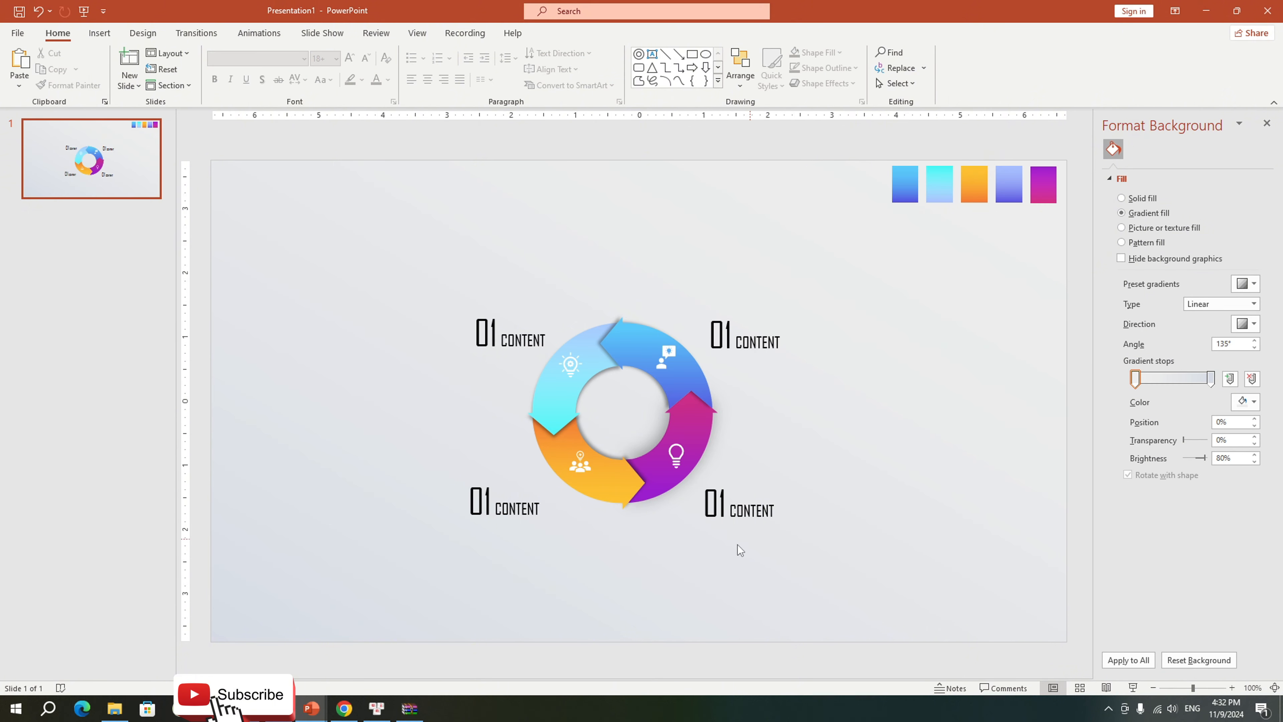
Step: Renumber the upper-right label to 02 and widen its text box so the text fits on one line
click(732, 335)
key(BackSpace)
text(2)
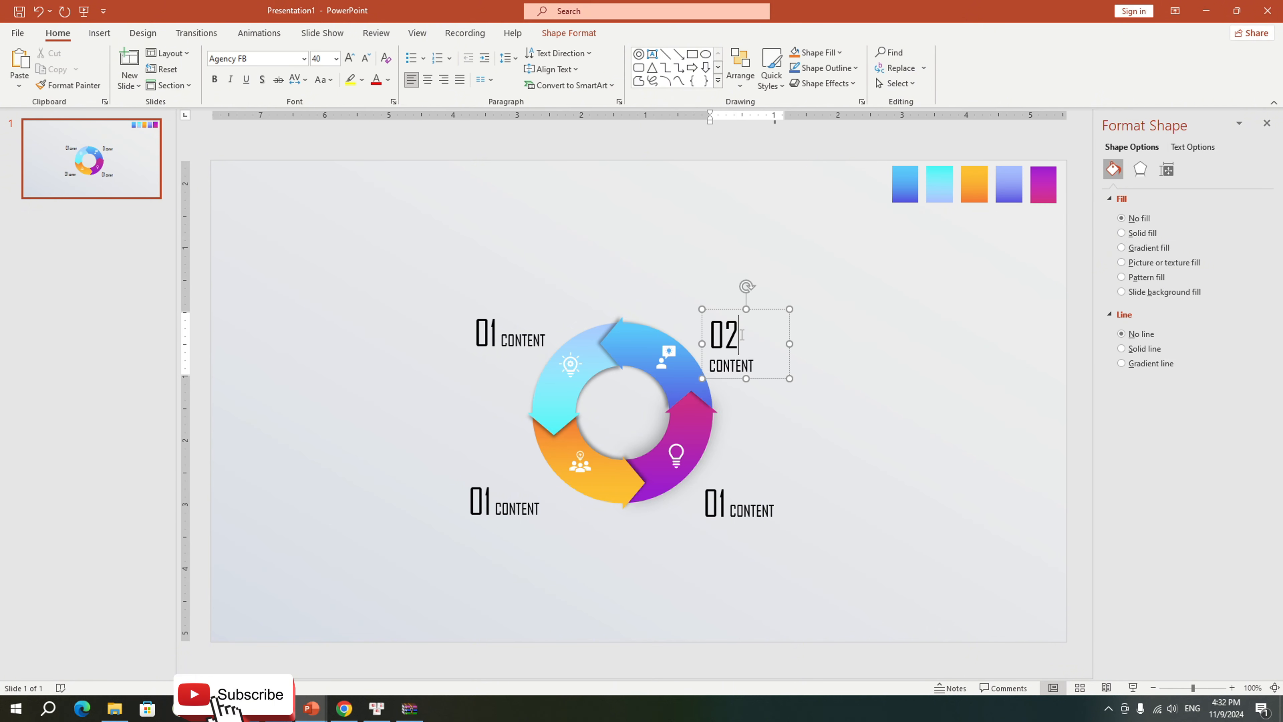
drag(790, 344, 803, 344)
Step: Renumber the lower-right label to 03 and widen its text box to keep it on one line
click(729, 504)
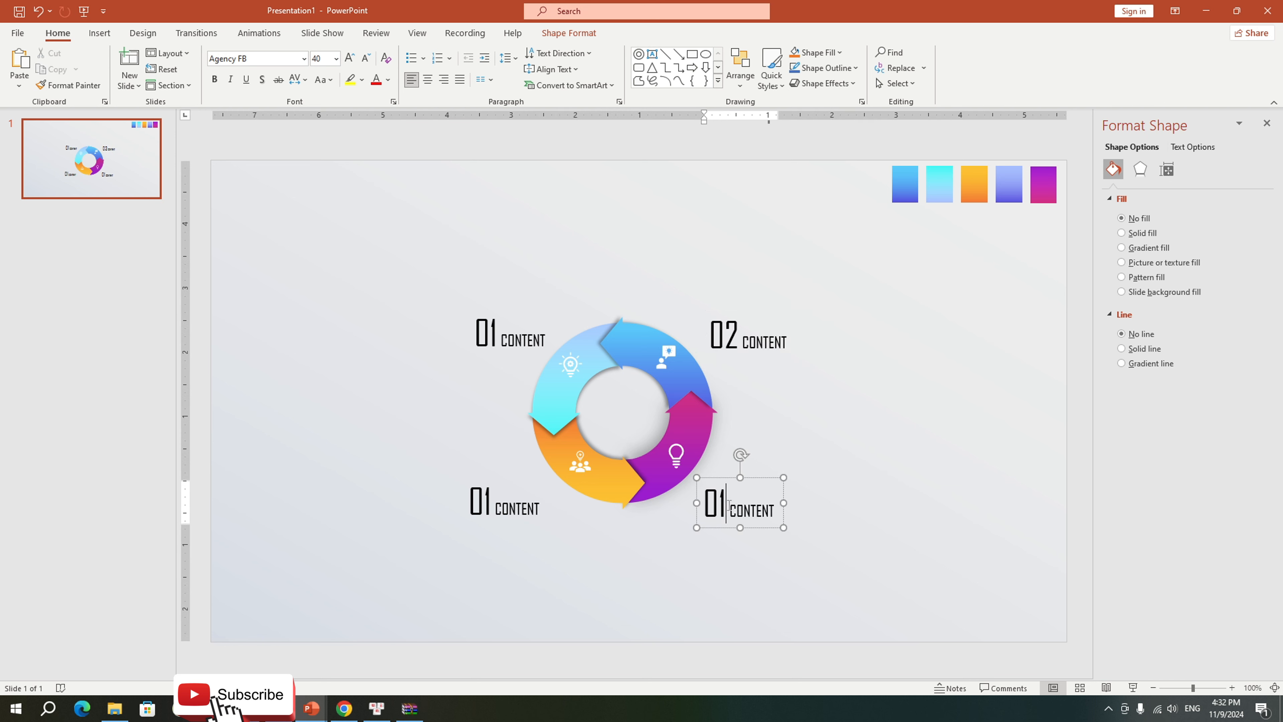
key(BackSpace)
text(3)
drag(784, 514, 794, 515)
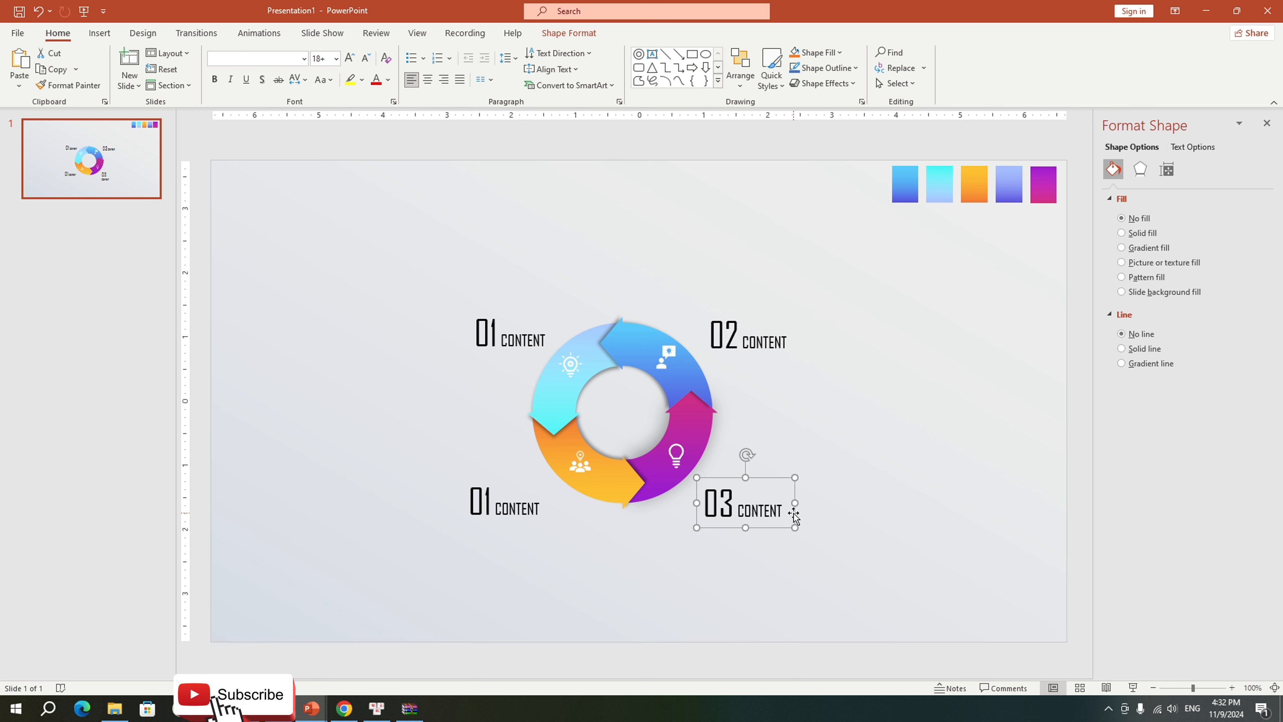
Step: Renumber the lower-left label to 04 and widen its text box to keep it on one line
click(491, 504)
key(BackSpace)
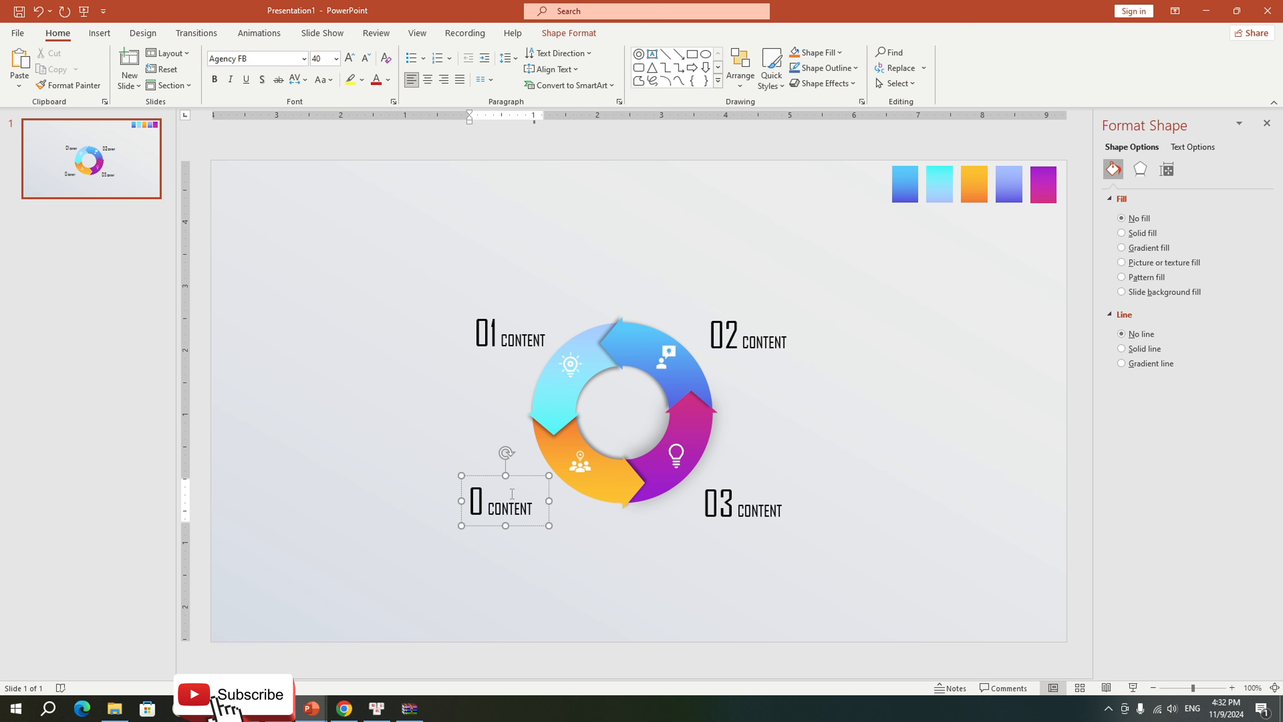
text(4)
drag(549, 510, 561, 511)
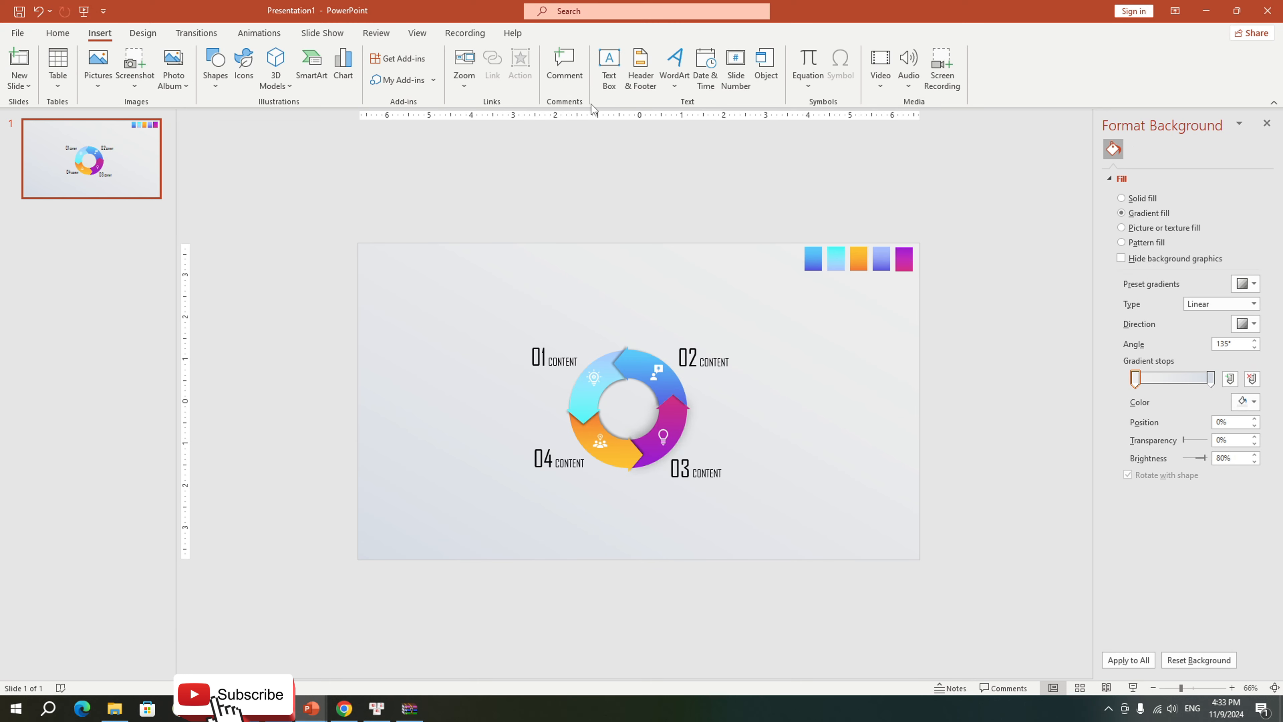
Step: Add the title "INFOGRAPHIC" in bold purple 40 pt Agency FB and centre it above the arrow ring
click(609, 68)
drag(569, 252, 687, 286)
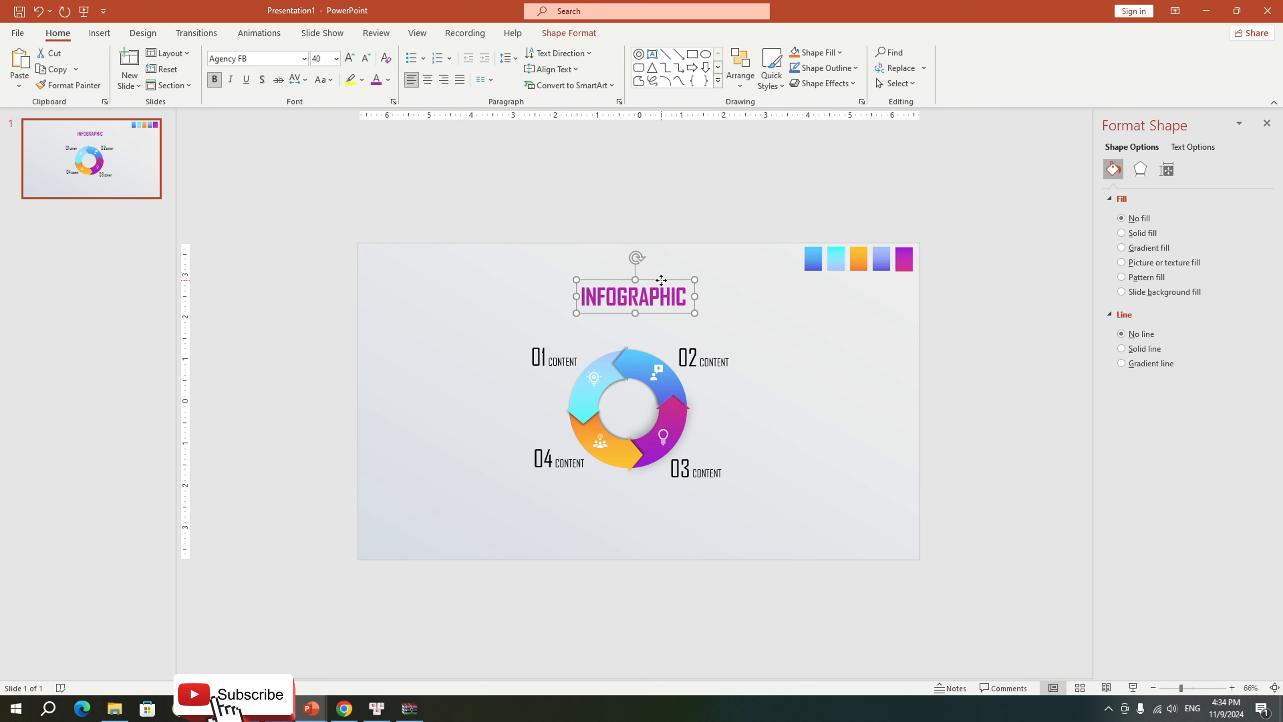
drag(656, 282, 647, 280)
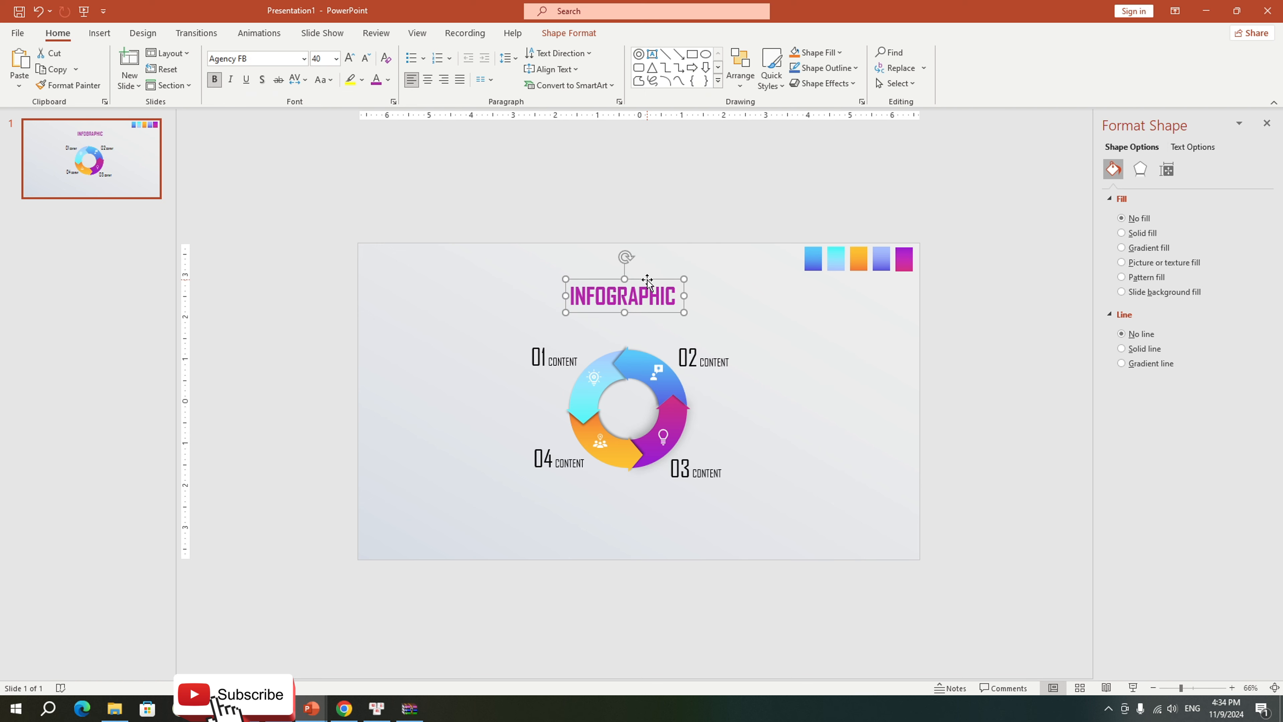
click(755, 317)
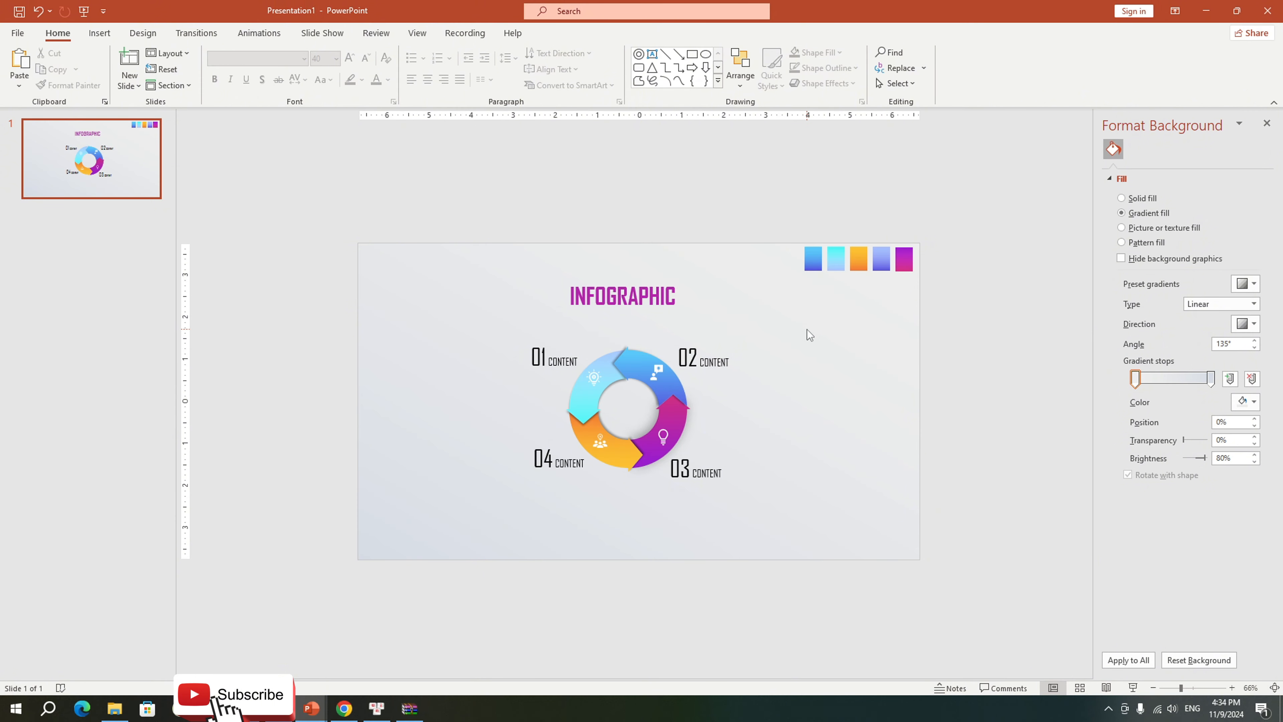